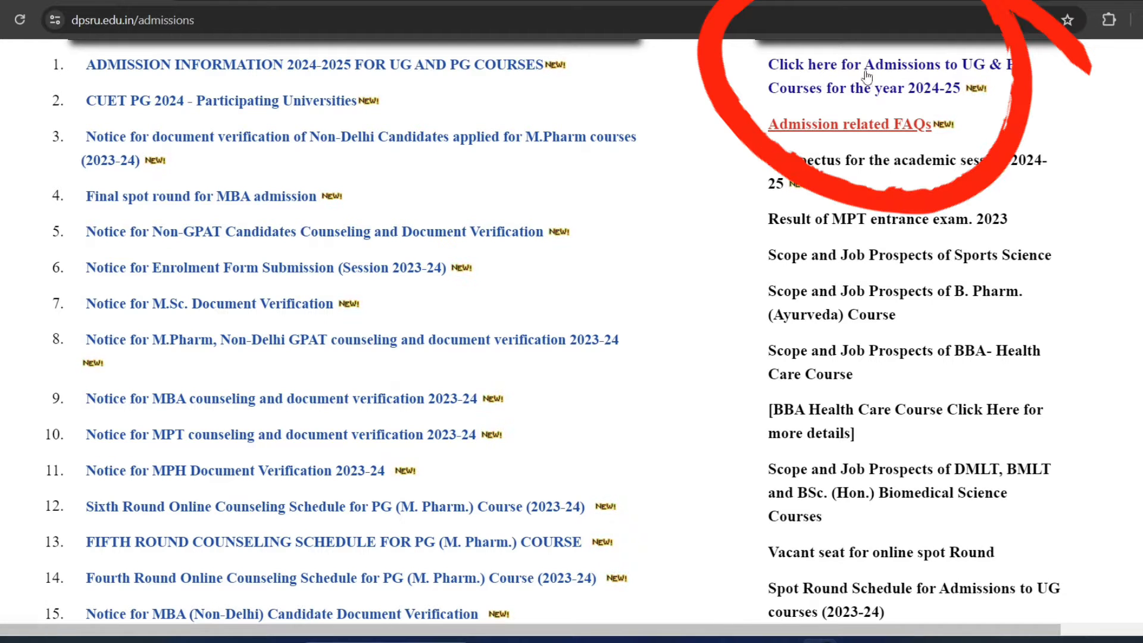
# Go from the 2024-25 UG admissions link through Student login to New Registration.
pyautogui.click(864, 72)
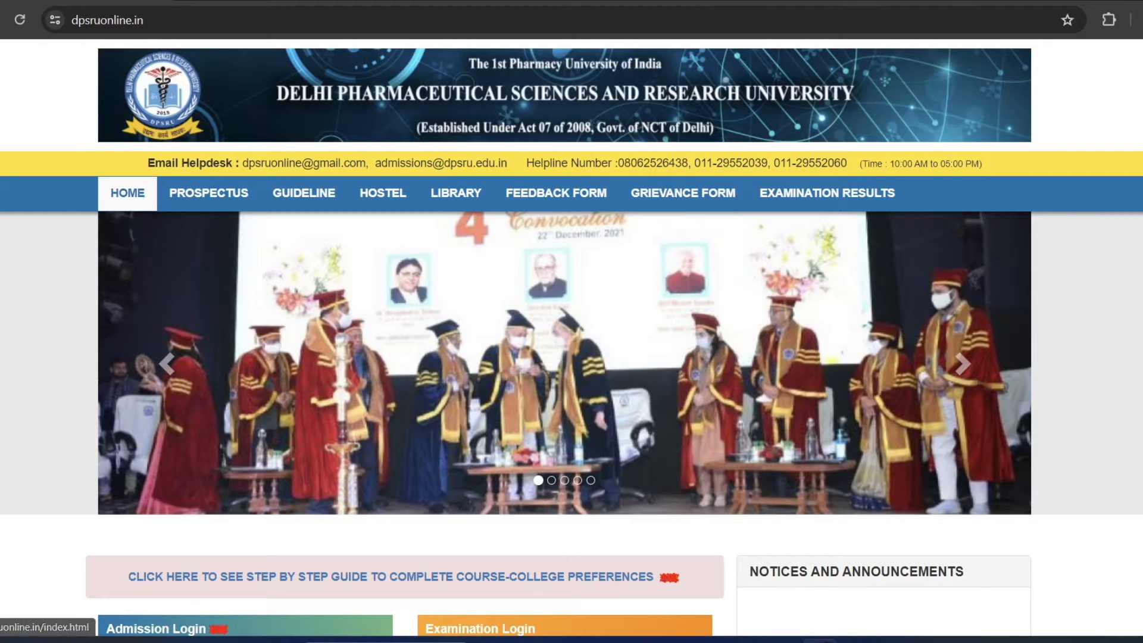
pyautogui.scroll(-6, 232, 311)
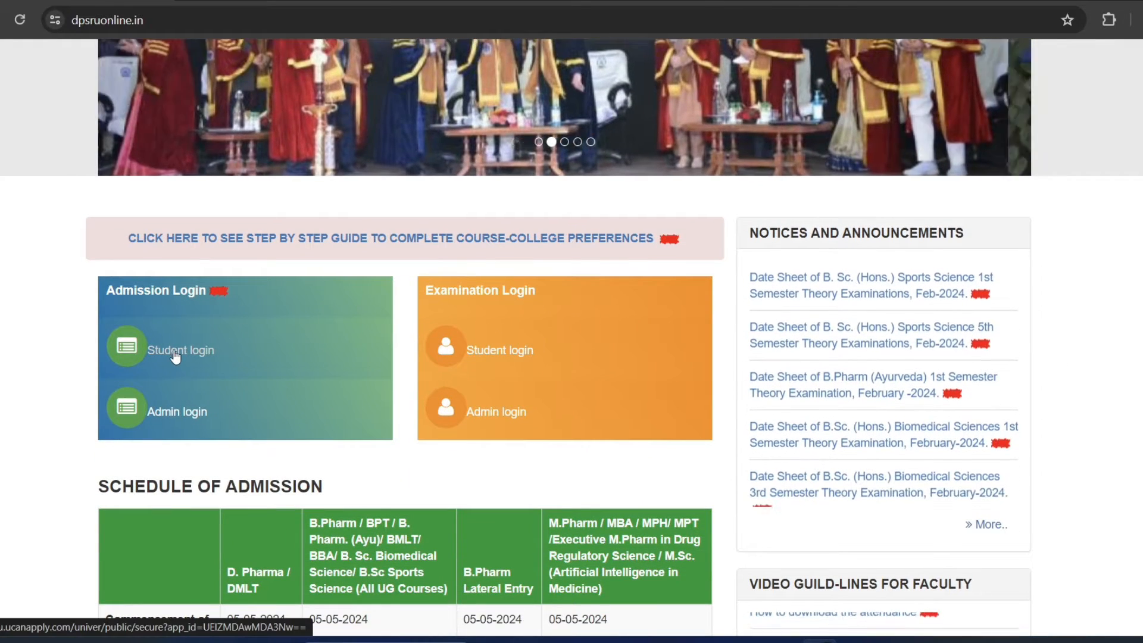
pyautogui.click(176, 351)
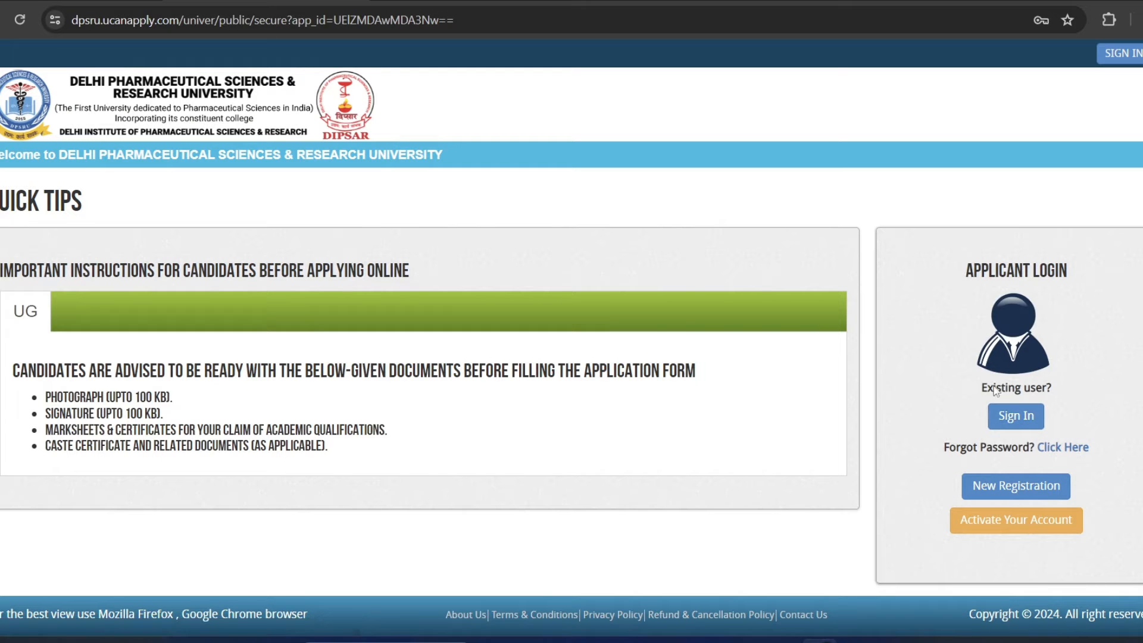
pyautogui.click(998, 484)
# Fill in the registration form, starting with the applicant's first name.
pyautogui.click(353, 262)
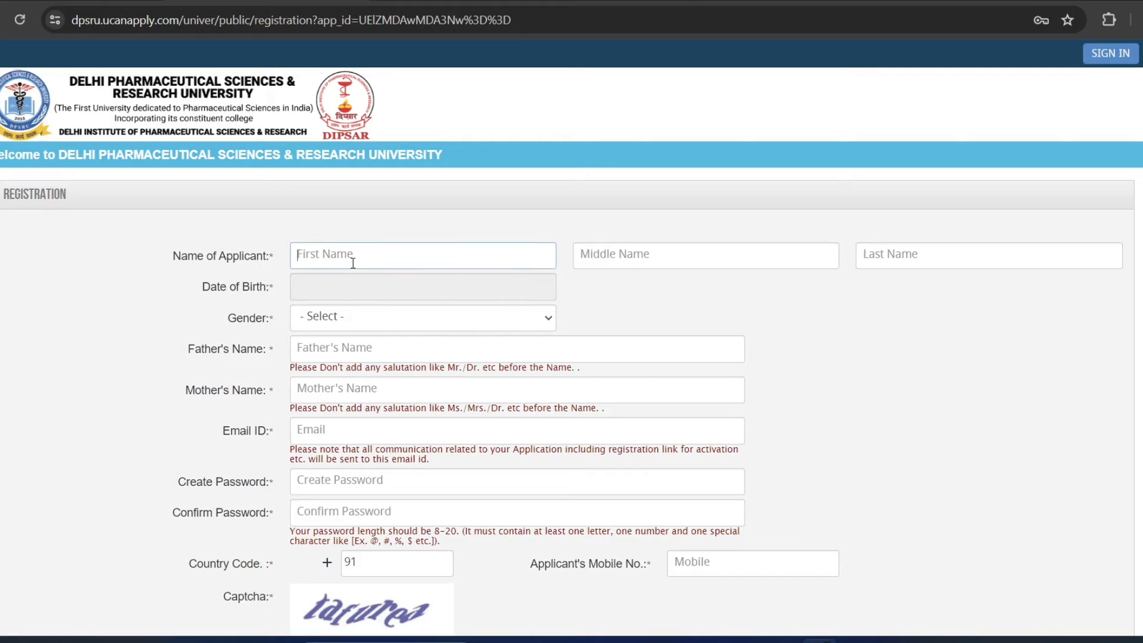
pyautogui.write('SAHIL')
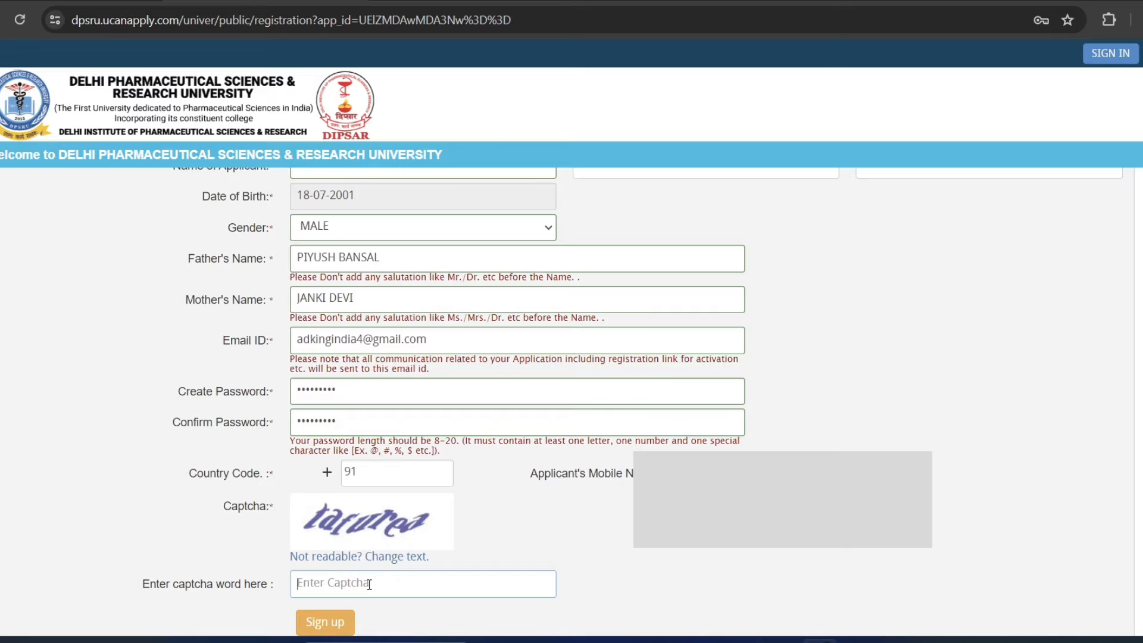
pyautogui.write('t')
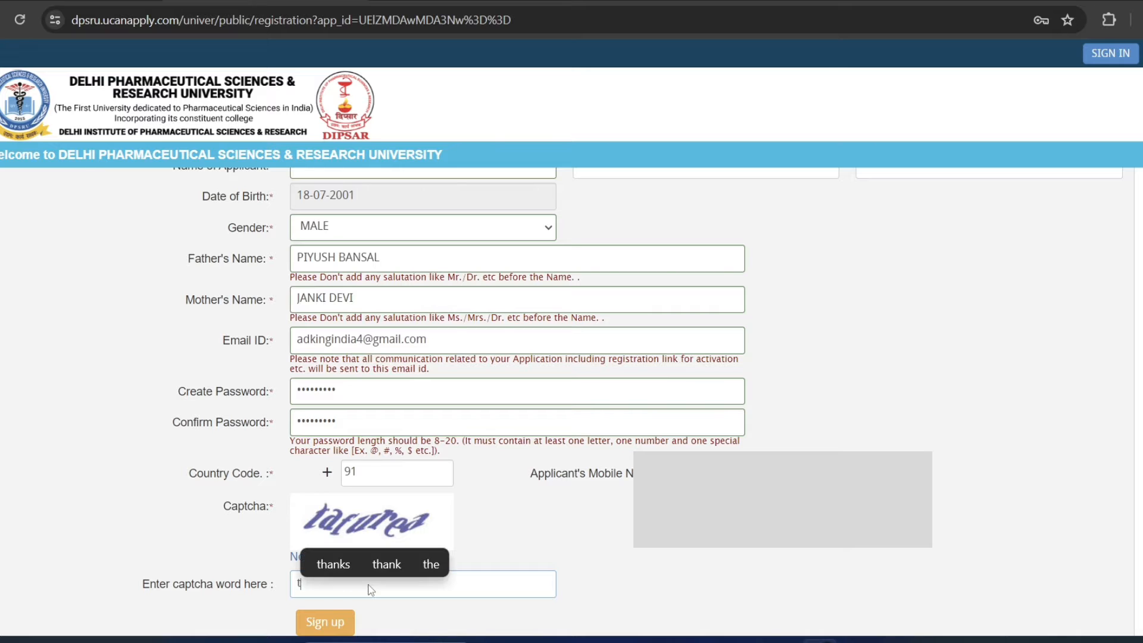
pyautogui.write('af')
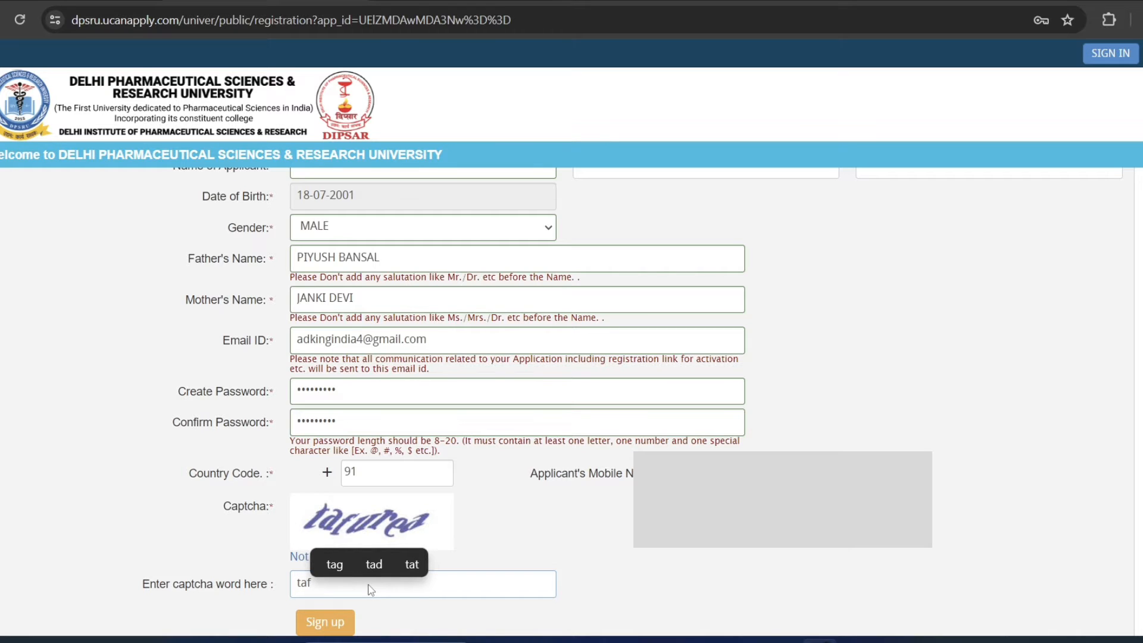
pyautogui.write('ure')
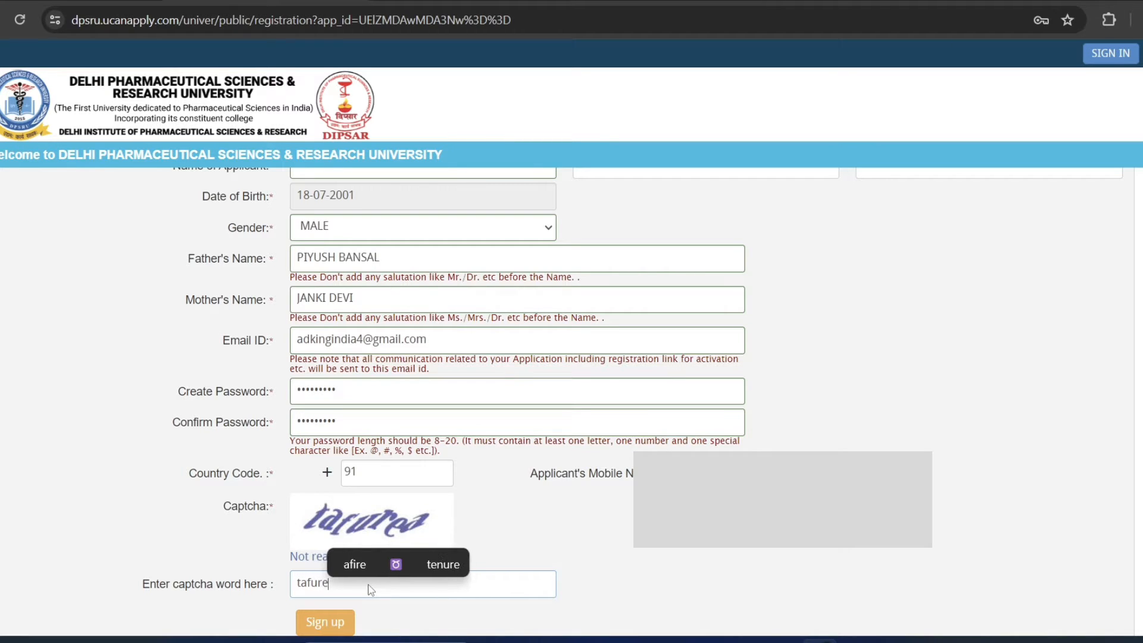
pyautogui.write('a')
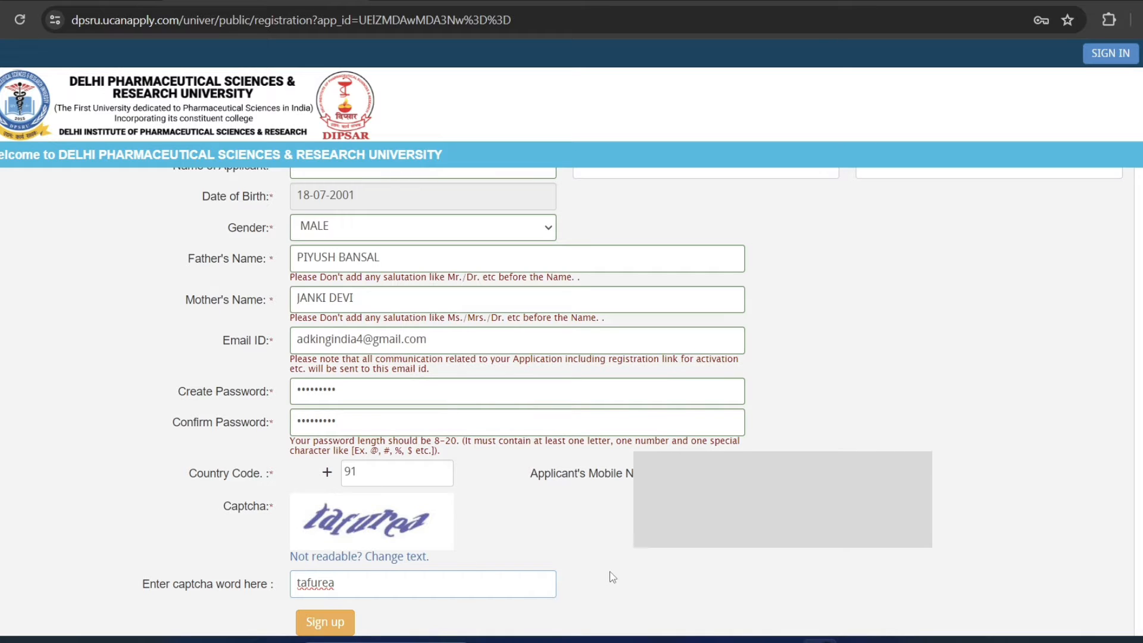
pyautogui.scroll(-2, 571, 399)
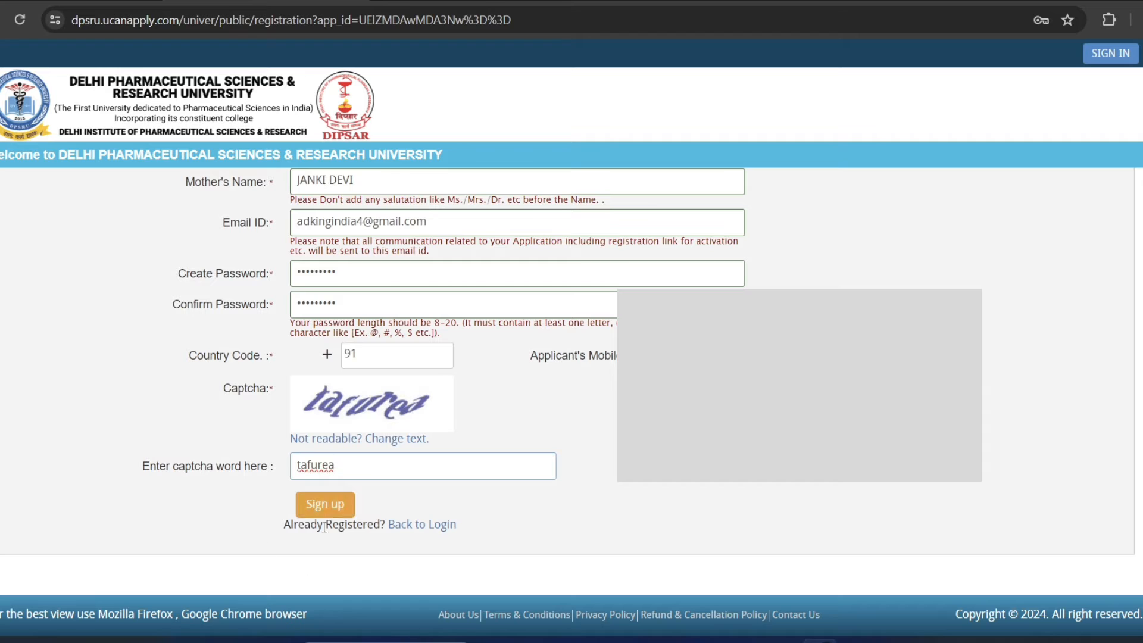
# Sign up, confirm the registration details, and go to account activation.
pyautogui.click(323, 507)
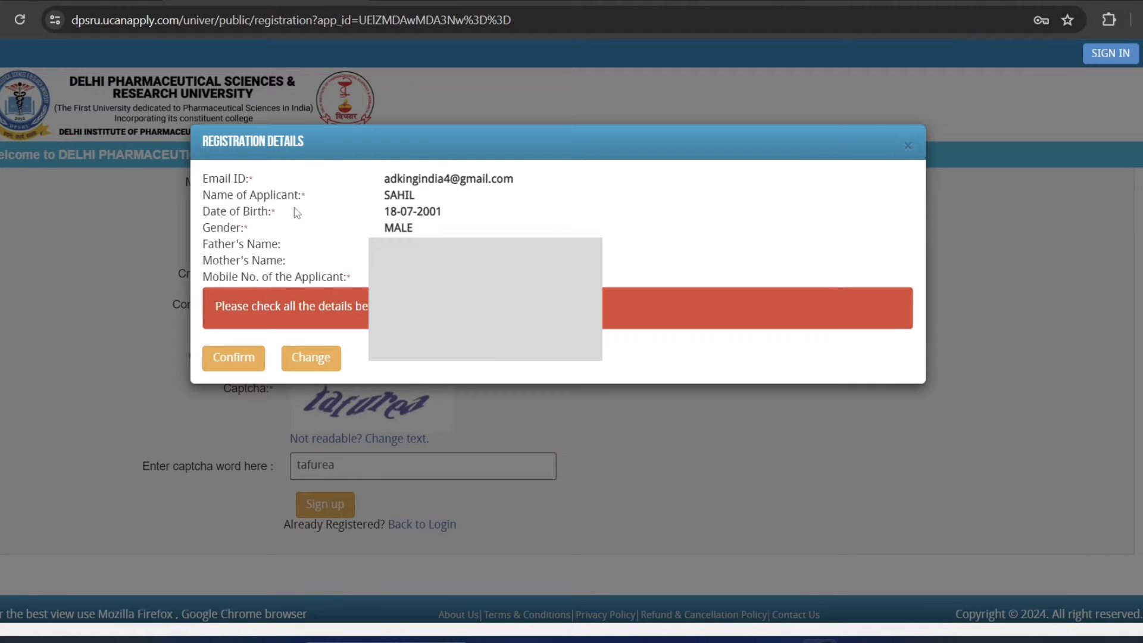
pyautogui.click(233, 365)
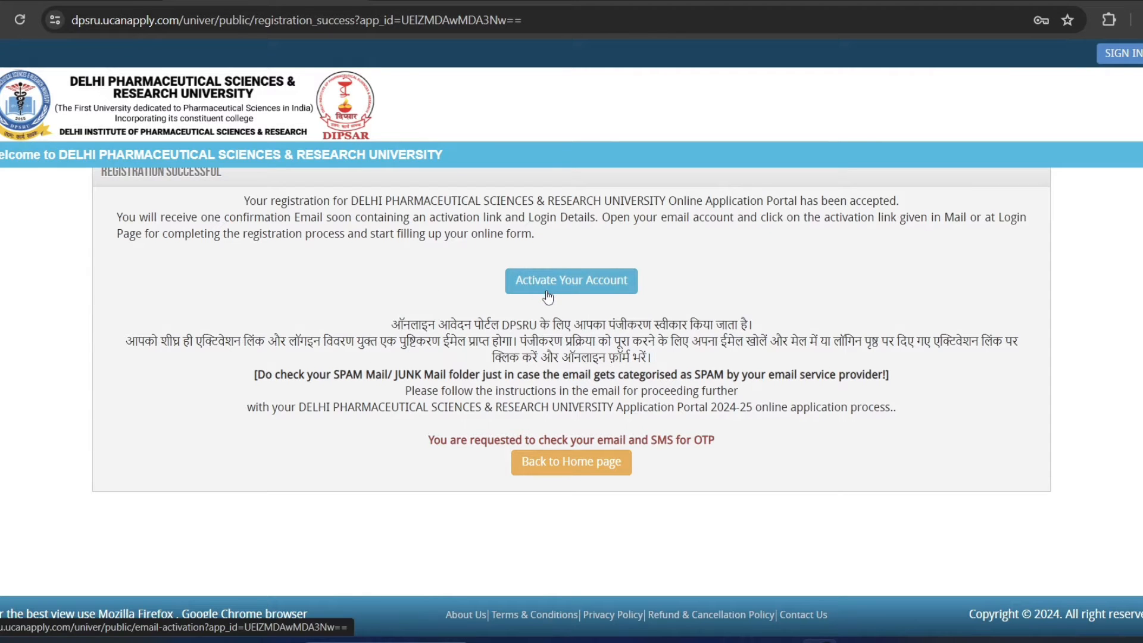
pyautogui.click(548, 296)
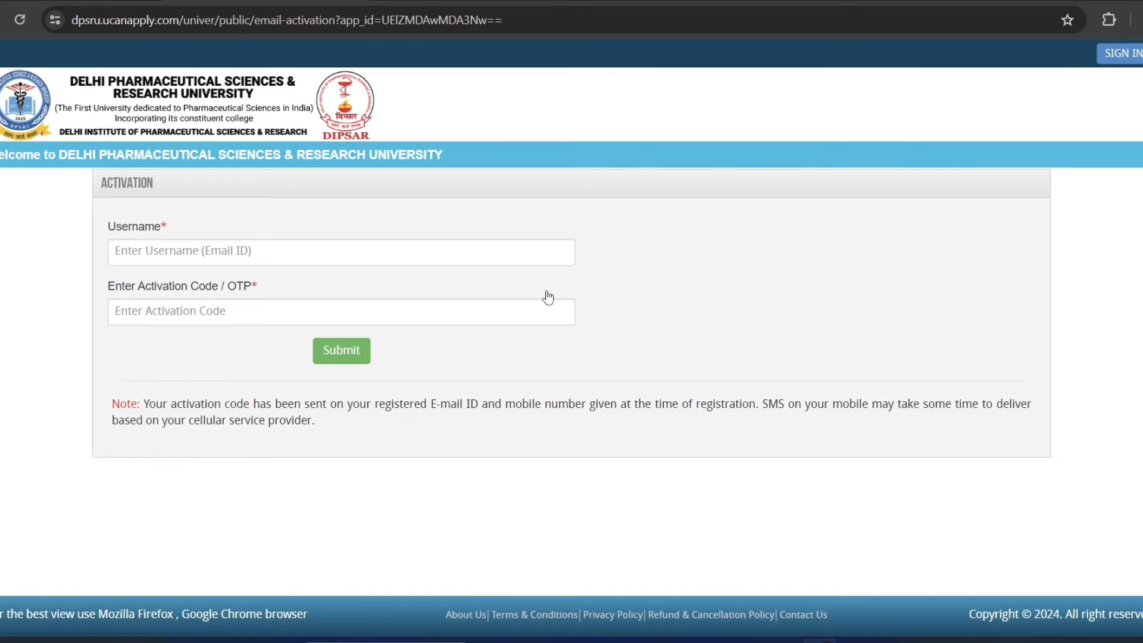
# Activate the account with the registered e-mail and e-mailed activation code, then go to login.
pyautogui.click(303, 256)
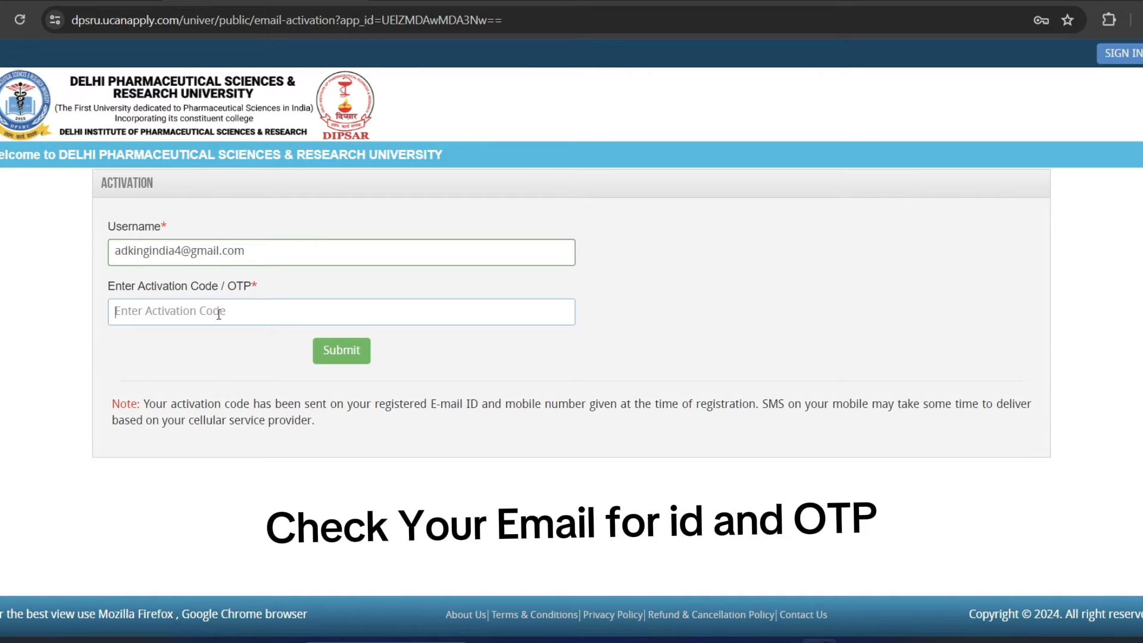
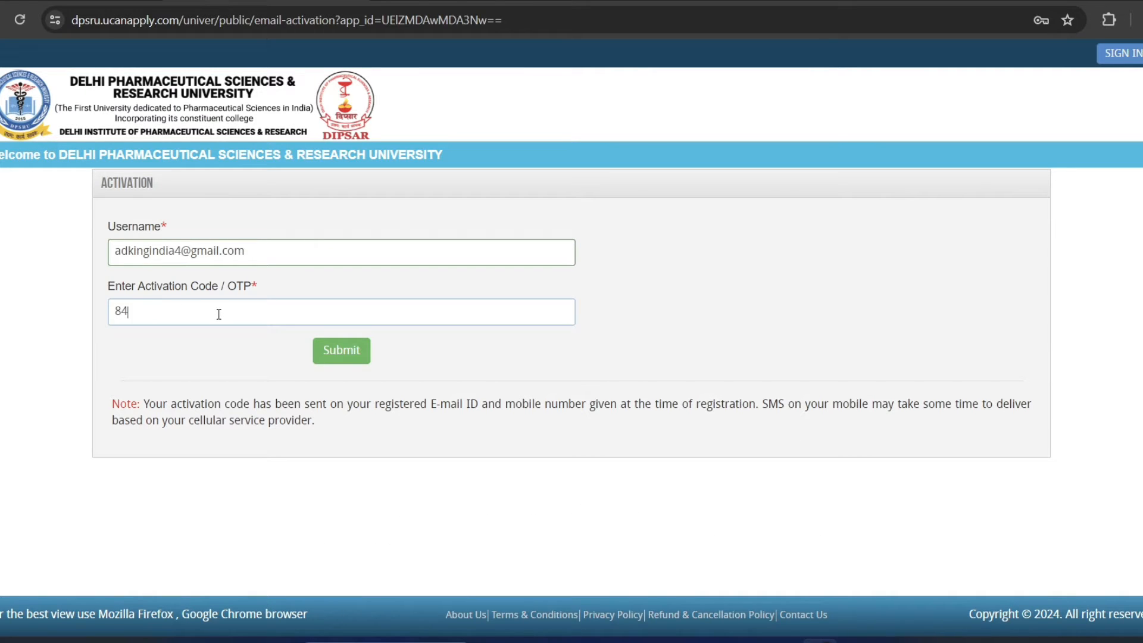
pyautogui.click(342, 351)
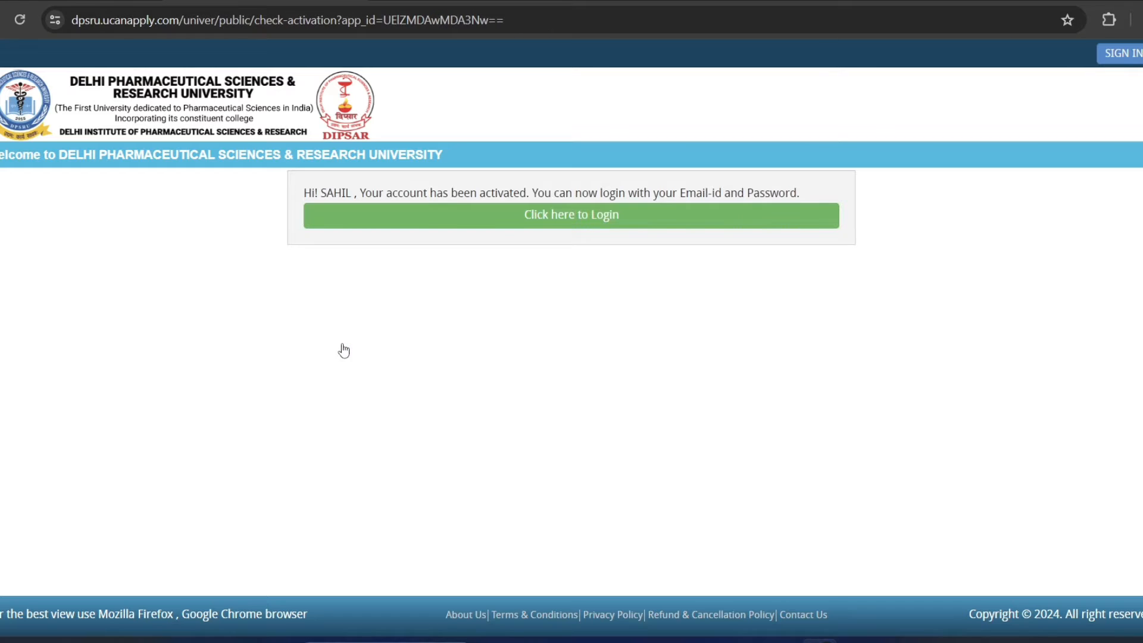
pyautogui.click(503, 223)
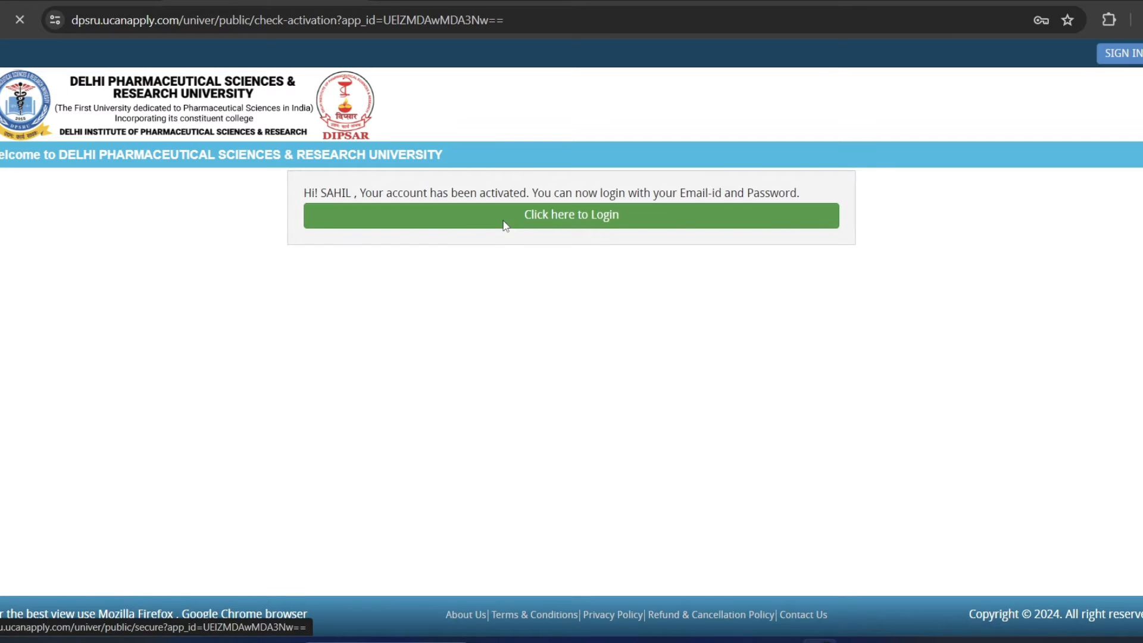
# Sign in to the applicant dashboard with the login ID and password.
pyautogui.click(1017, 415)
pyautogui.click(488, 216)
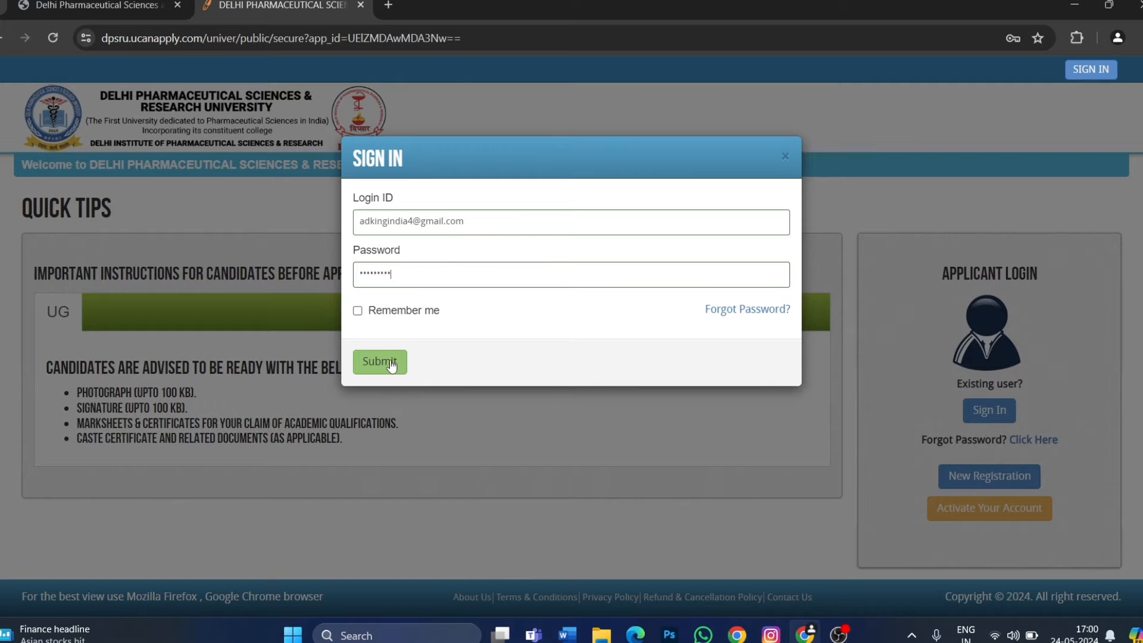
pyautogui.click(391, 363)
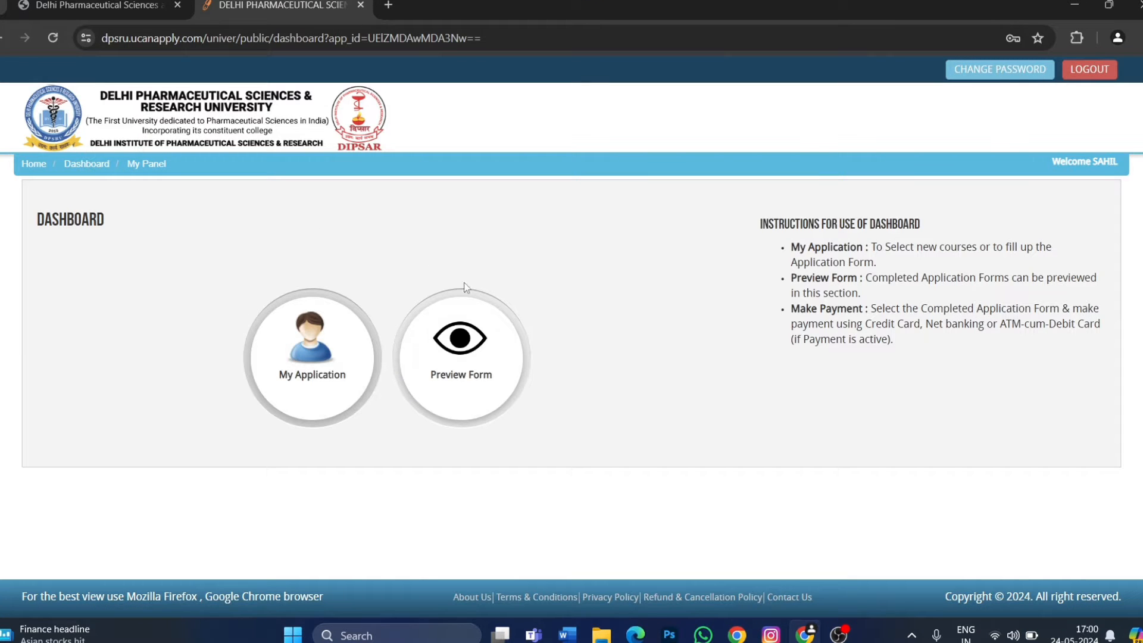
# Add an 'All Diploma and UG Courses' application after accepting the eligibility conditions.
pyautogui.click(308, 379)
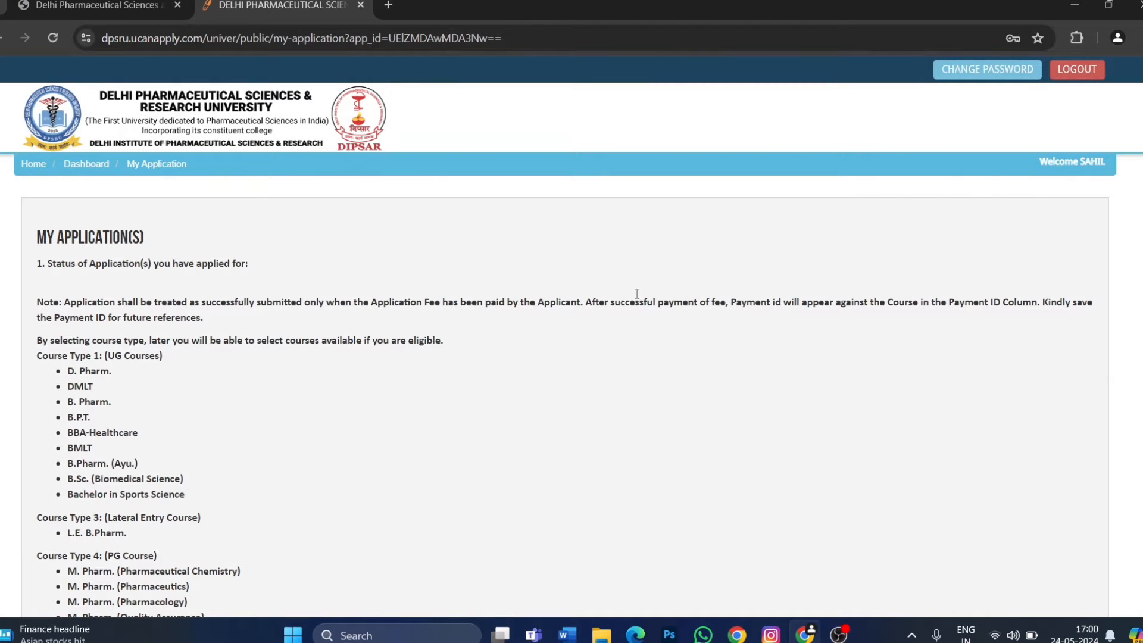
pyautogui.scroll(-7, 572, 397)
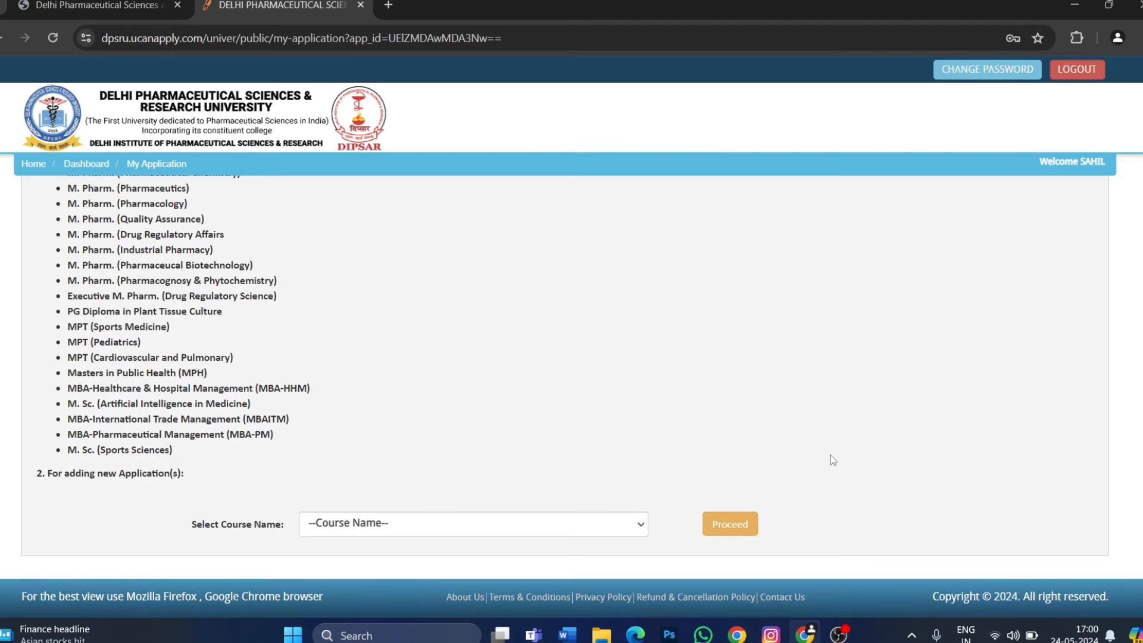
pyautogui.click(519, 523)
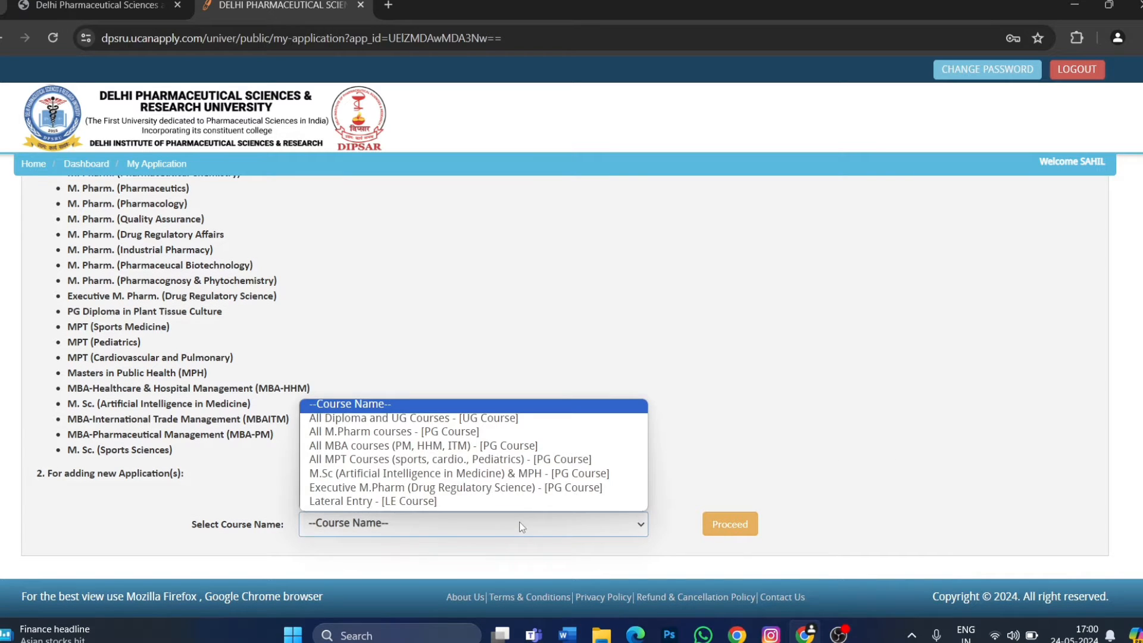
pyautogui.click(387, 419)
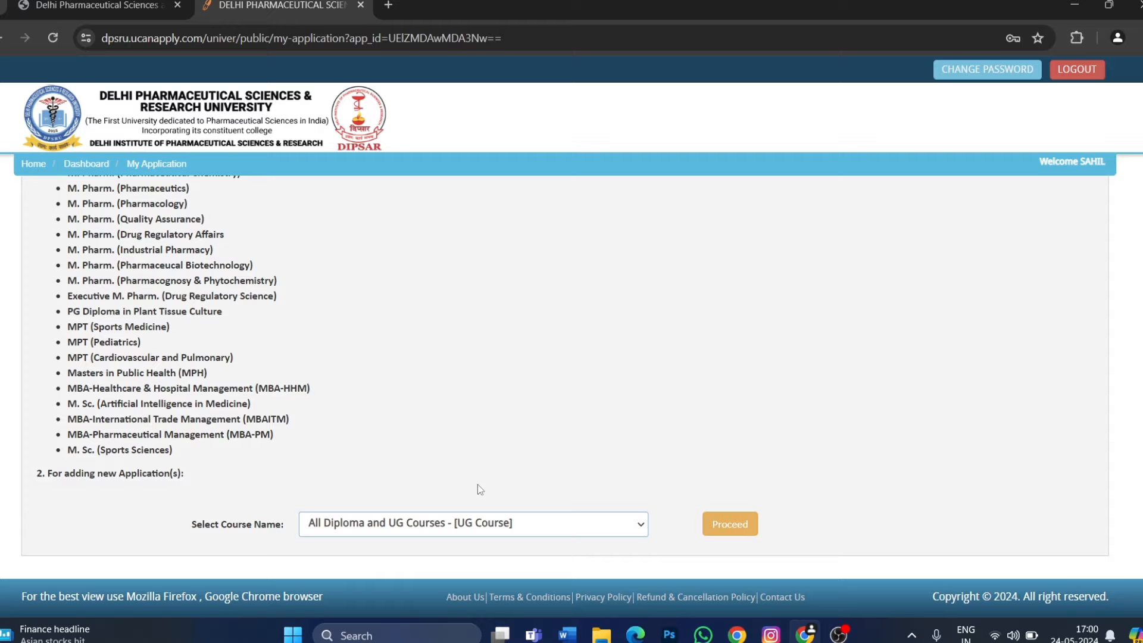
pyautogui.click(718, 523)
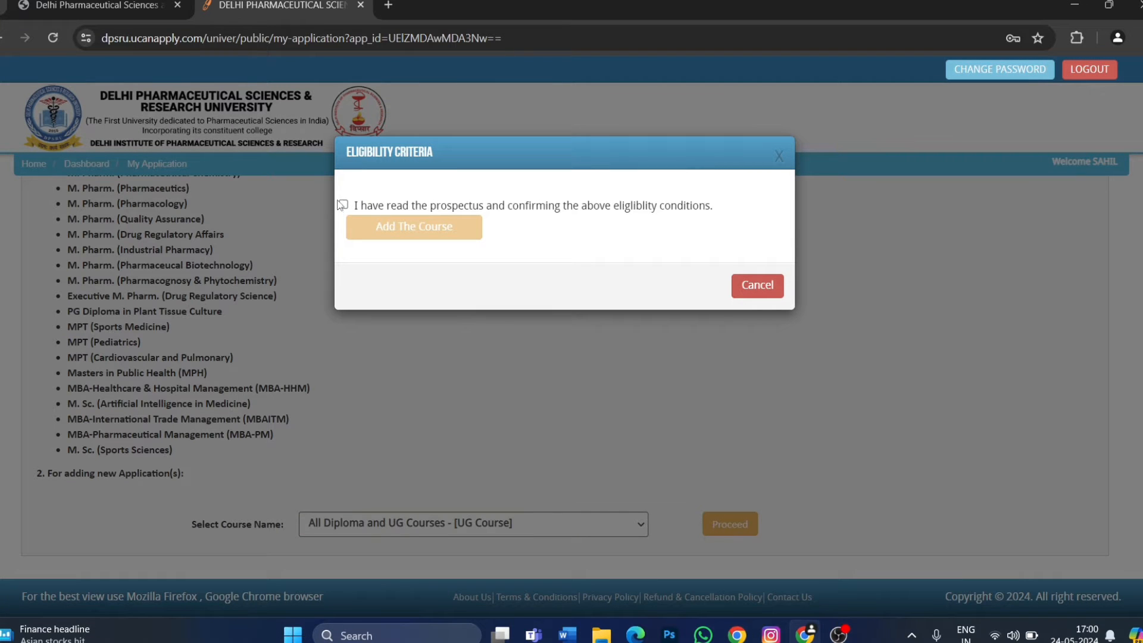
pyautogui.click(344, 204)
pyautogui.click(385, 231)
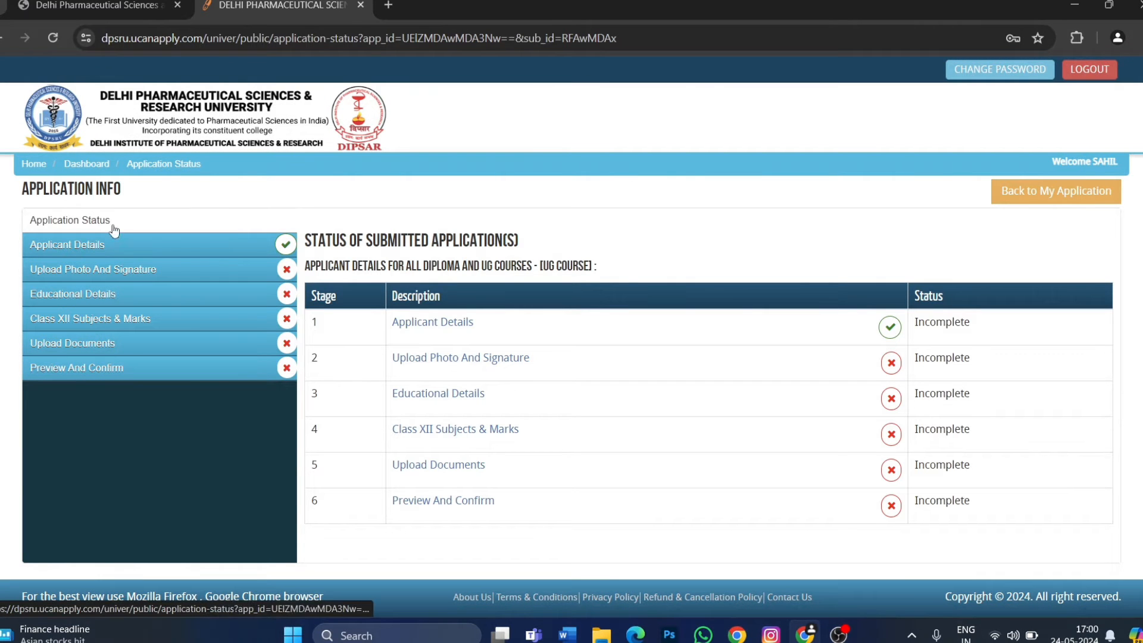
# Set Class 12th jurisdiction to Delhi, nationality Indian, category GENERAL, disability No, and English compulsory Yes.
pyautogui.click(86, 247)
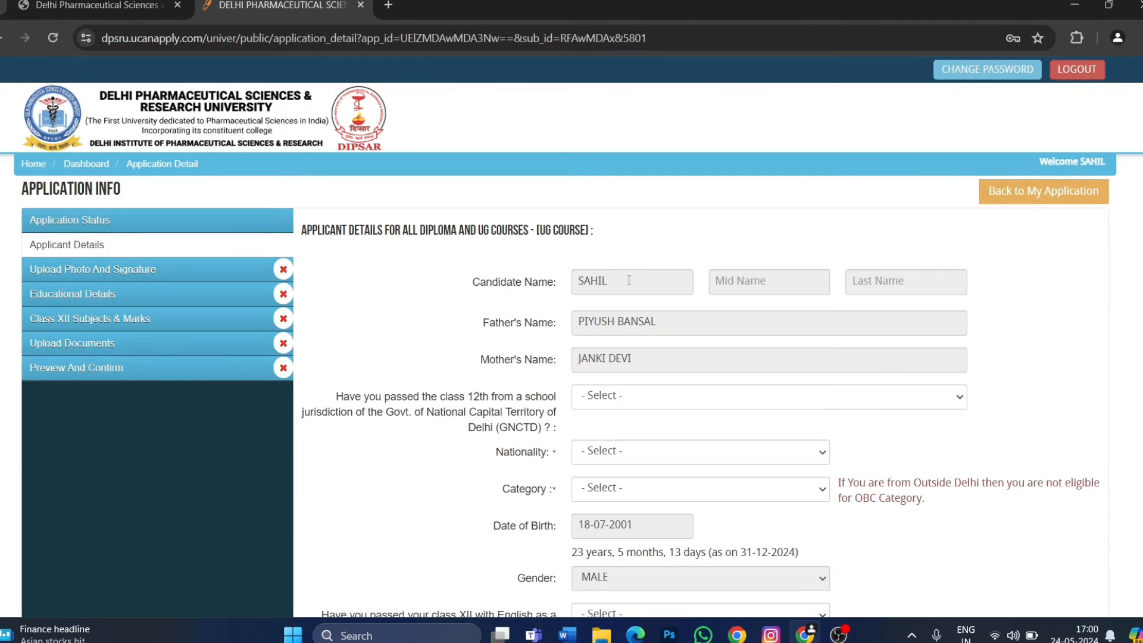
pyautogui.scroll(-3, 859, 213)
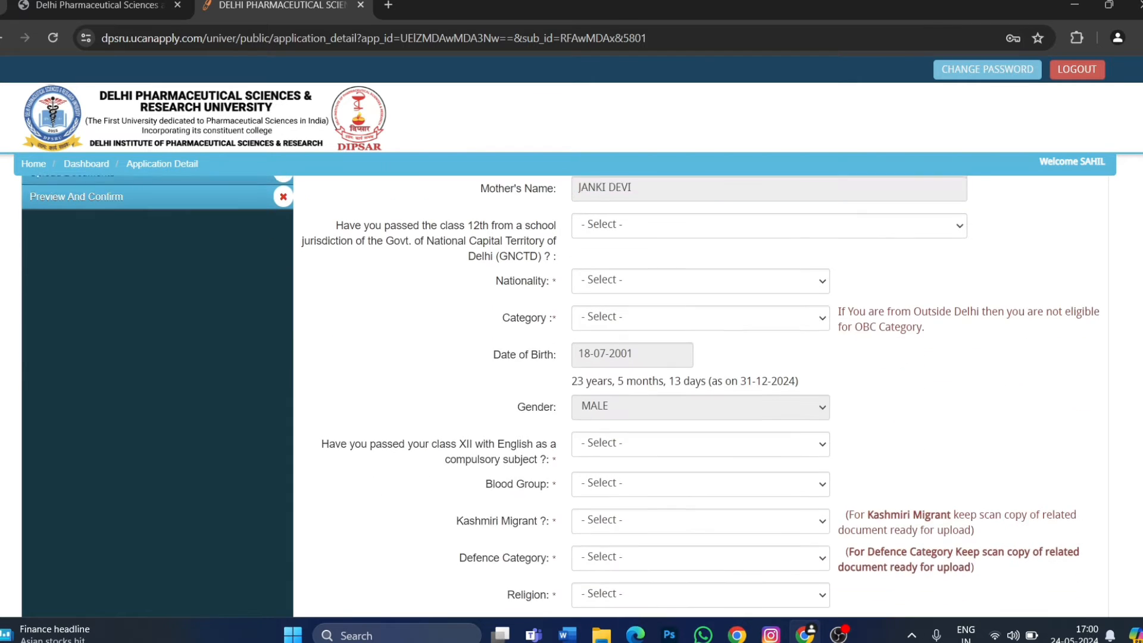
pyautogui.click(856, 208)
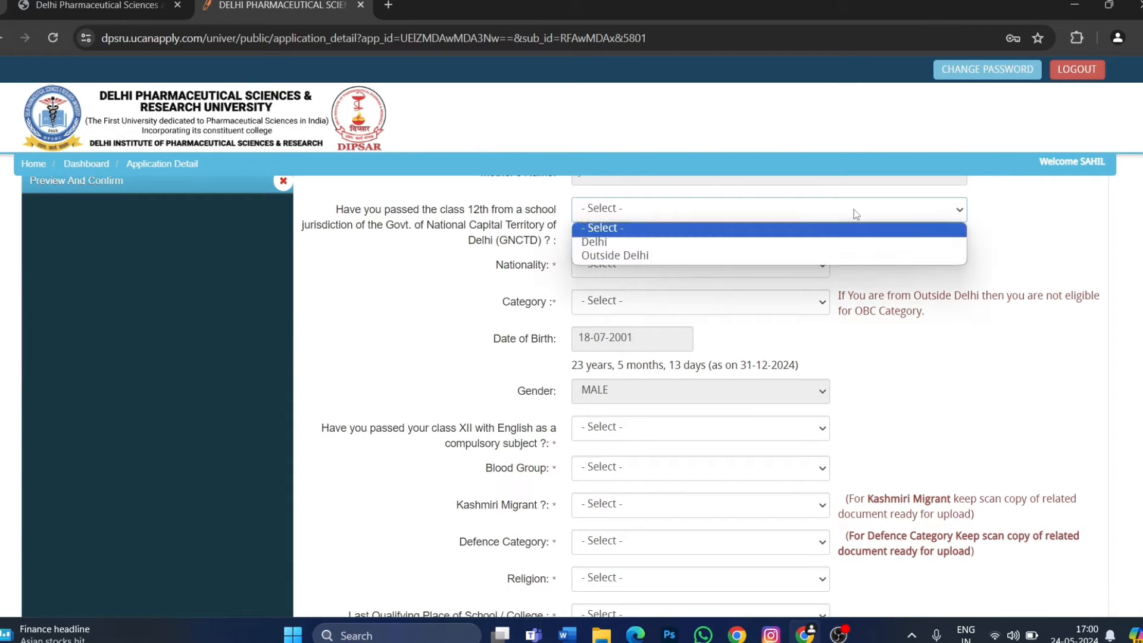
pyautogui.click(763, 240)
pyautogui.click(676, 266)
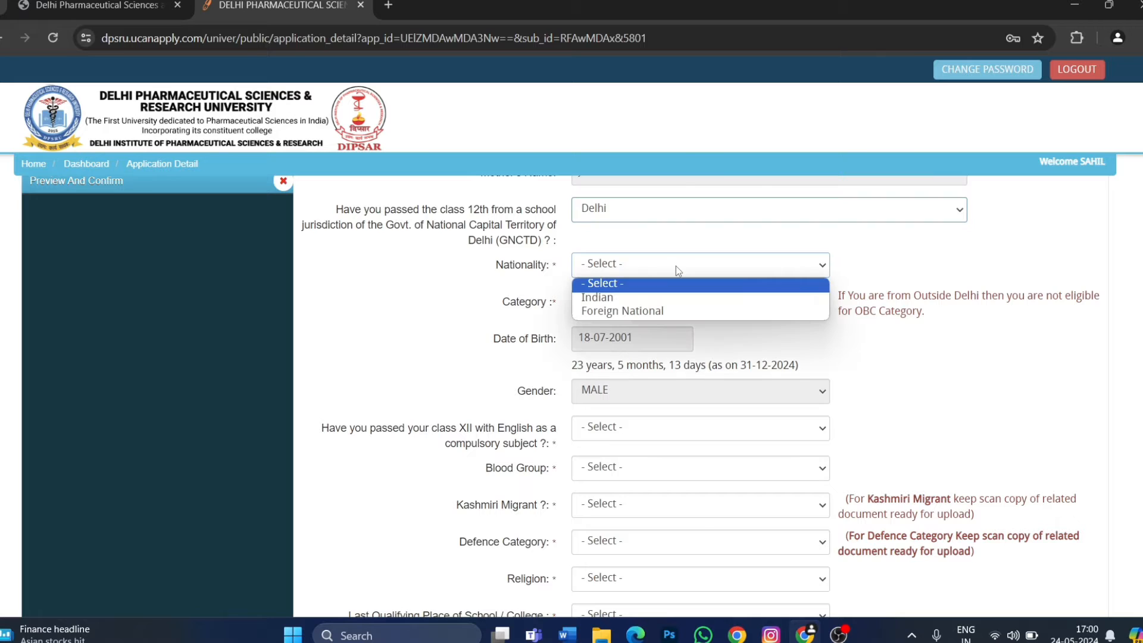
pyautogui.click(643, 301)
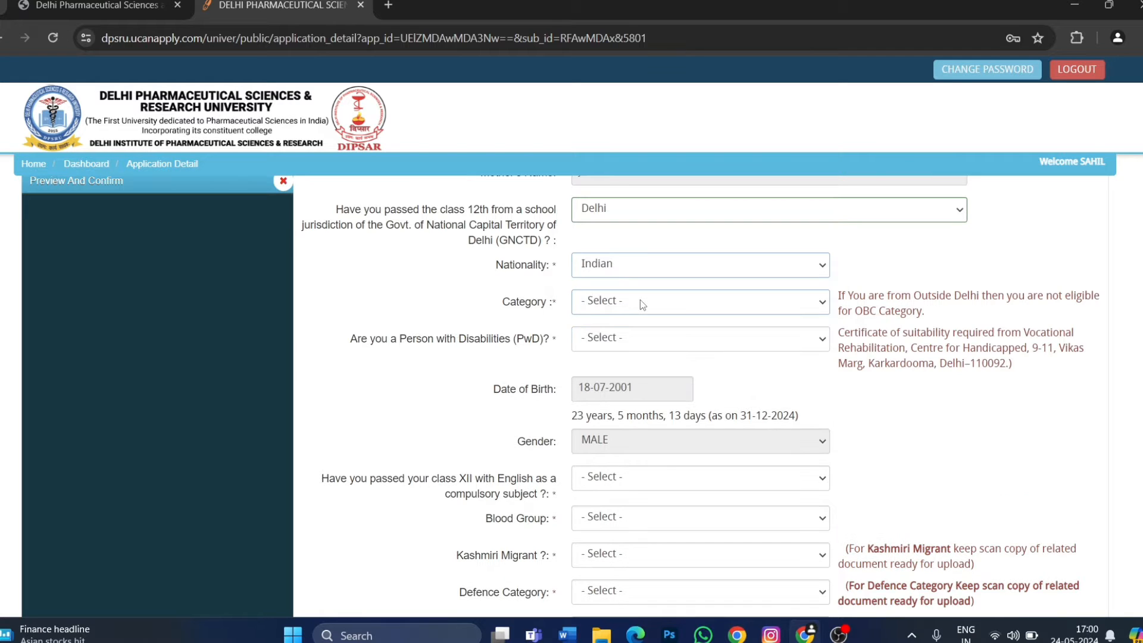
pyautogui.click(639, 302)
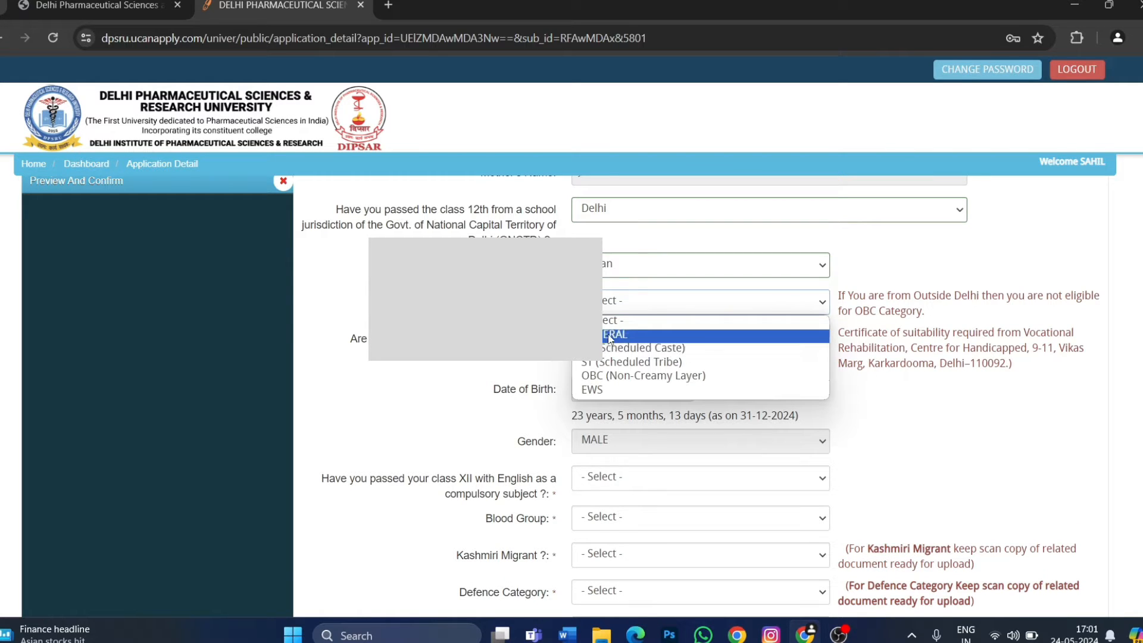
pyautogui.click(609, 337)
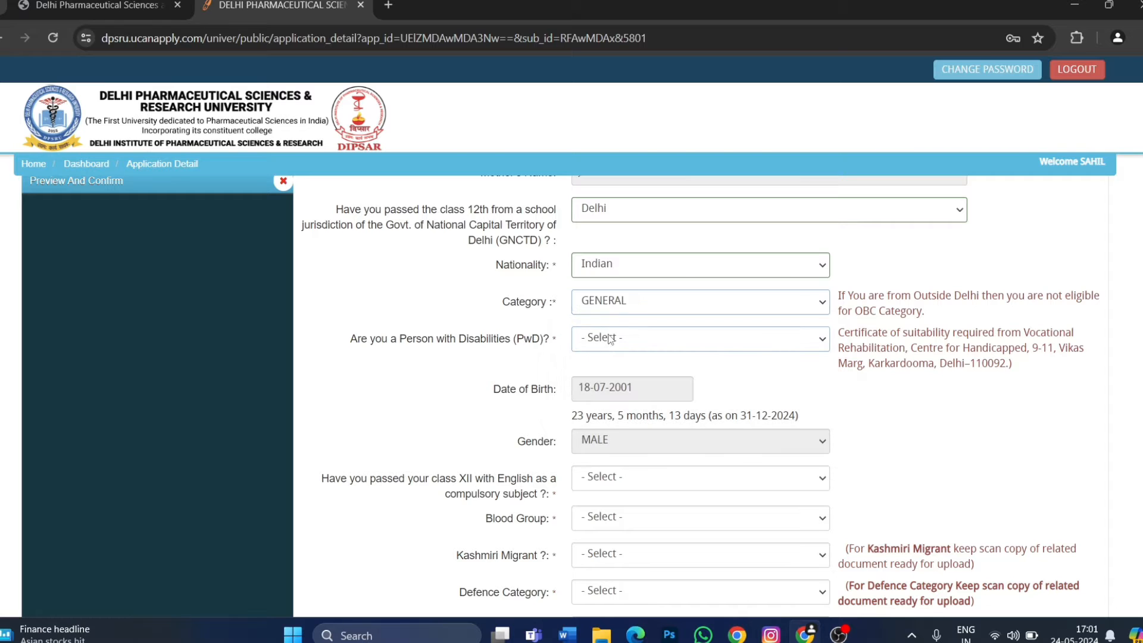
pyautogui.click(606, 340)
pyautogui.click(598, 375)
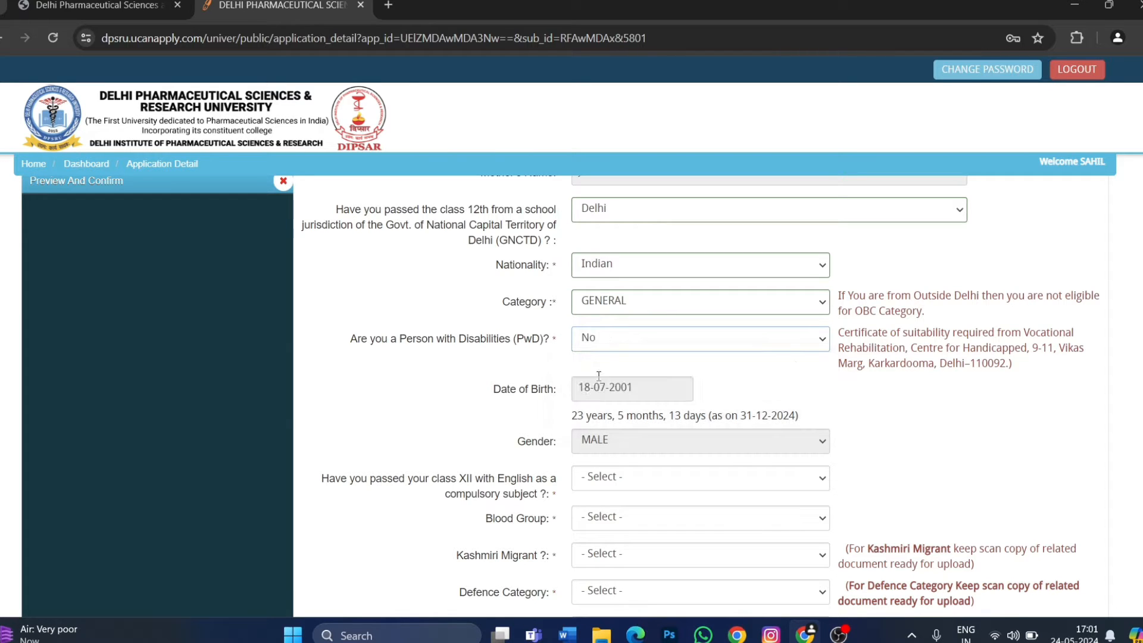
pyautogui.click(714, 479)
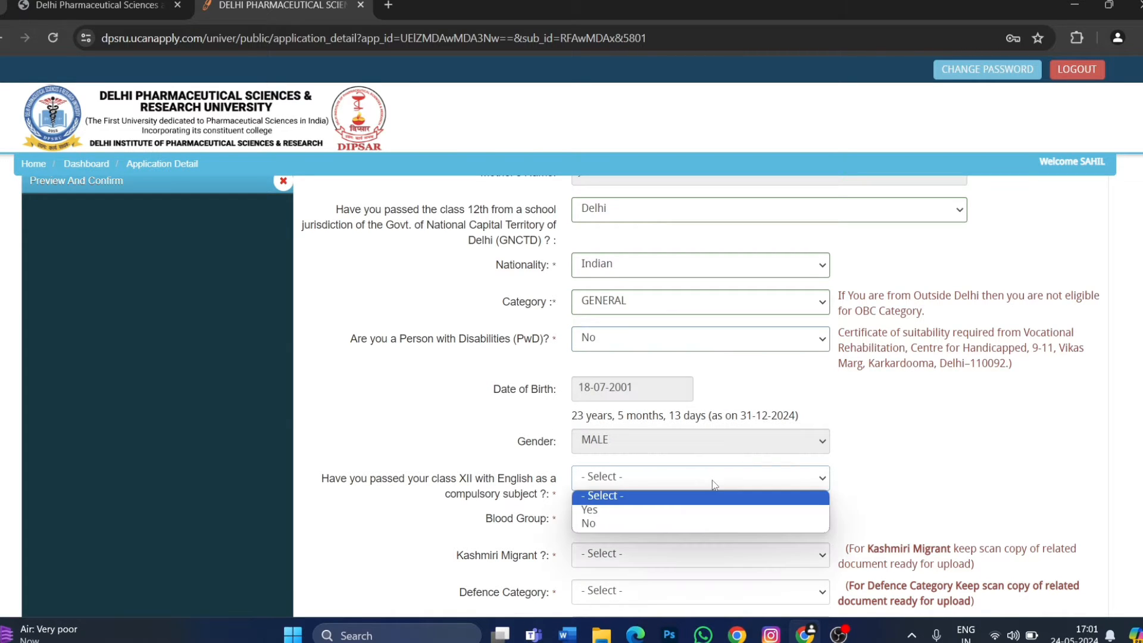
pyautogui.click(610, 509)
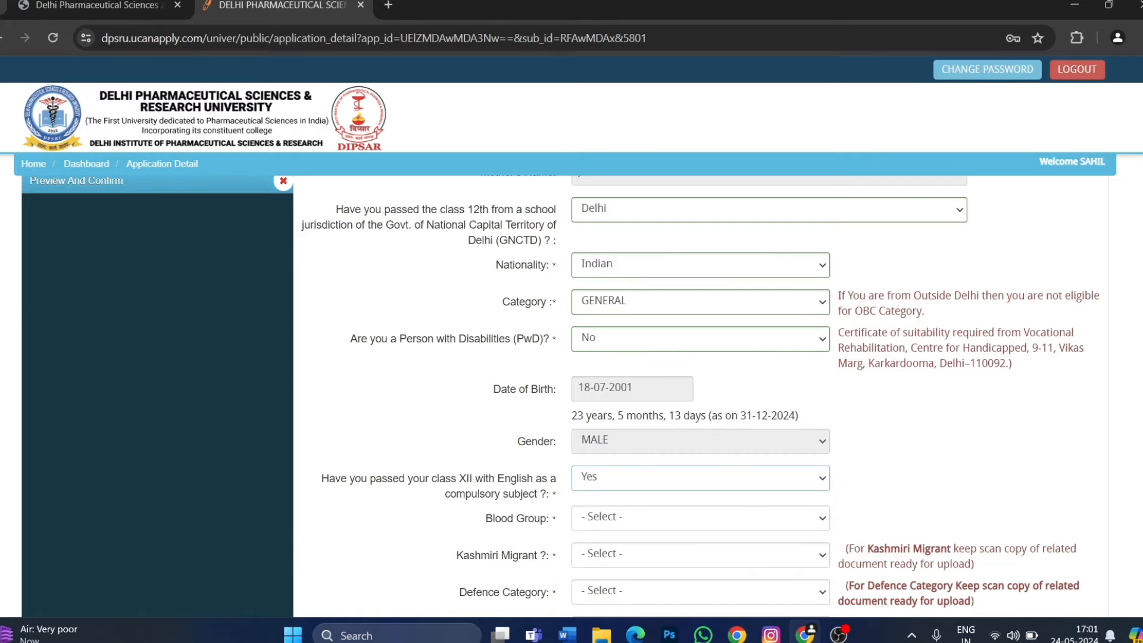
# Set blood group B+, Kashmiri migrant No, defence No, religion Hindu, and last school place Urban.
pyautogui.scroll(-4, 690, 262)
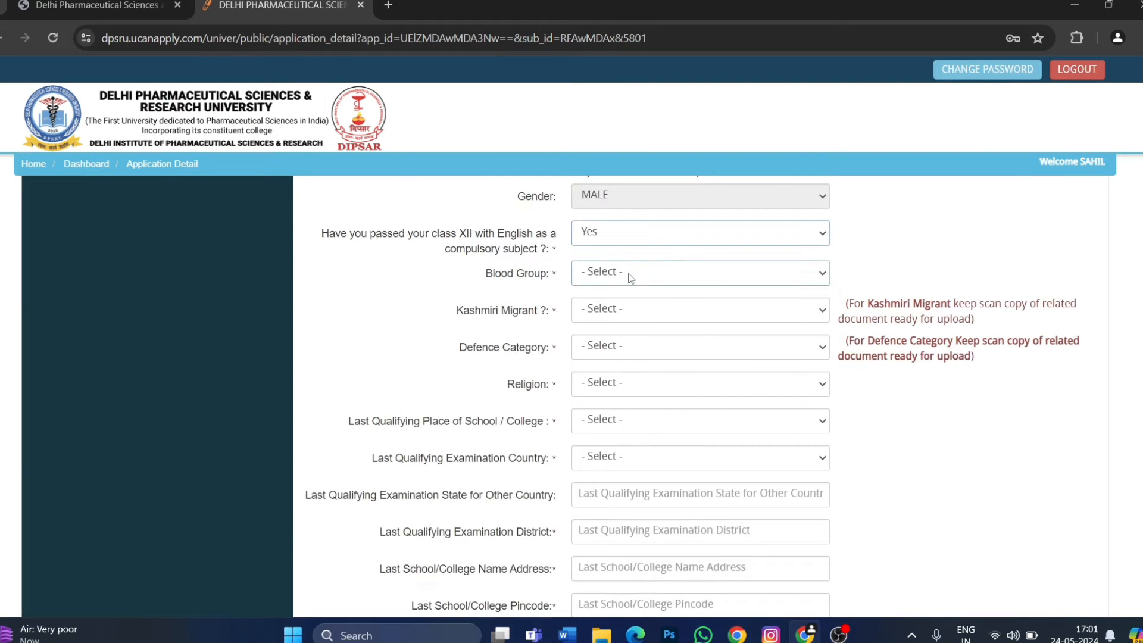
pyautogui.click(630, 279)
pyautogui.click(603, 319)
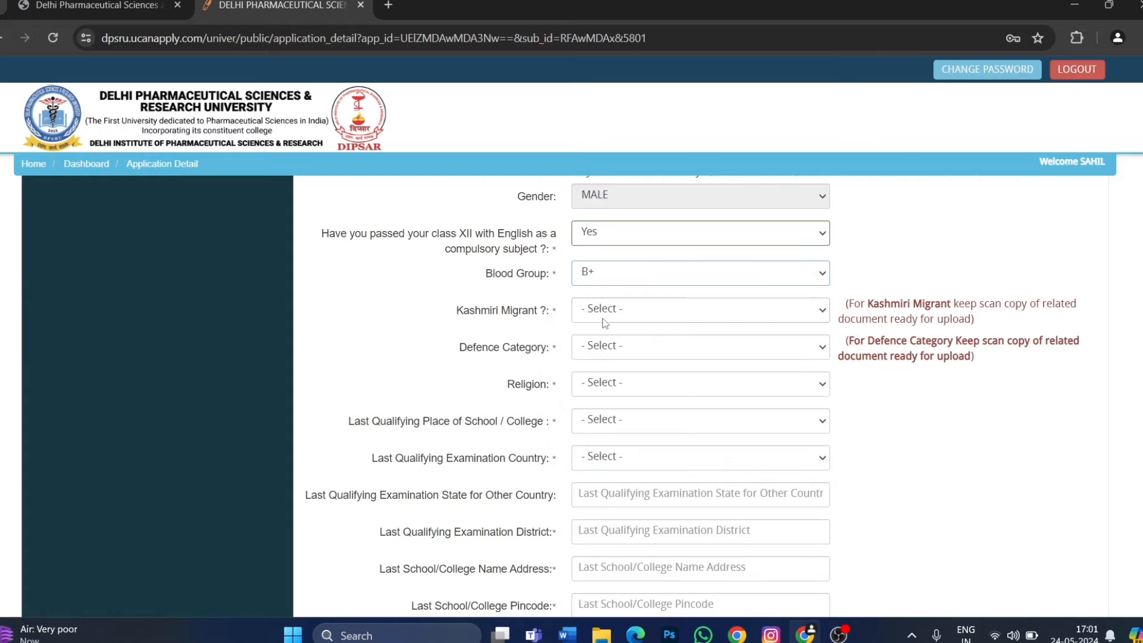
pyautogui.click(602, 318)
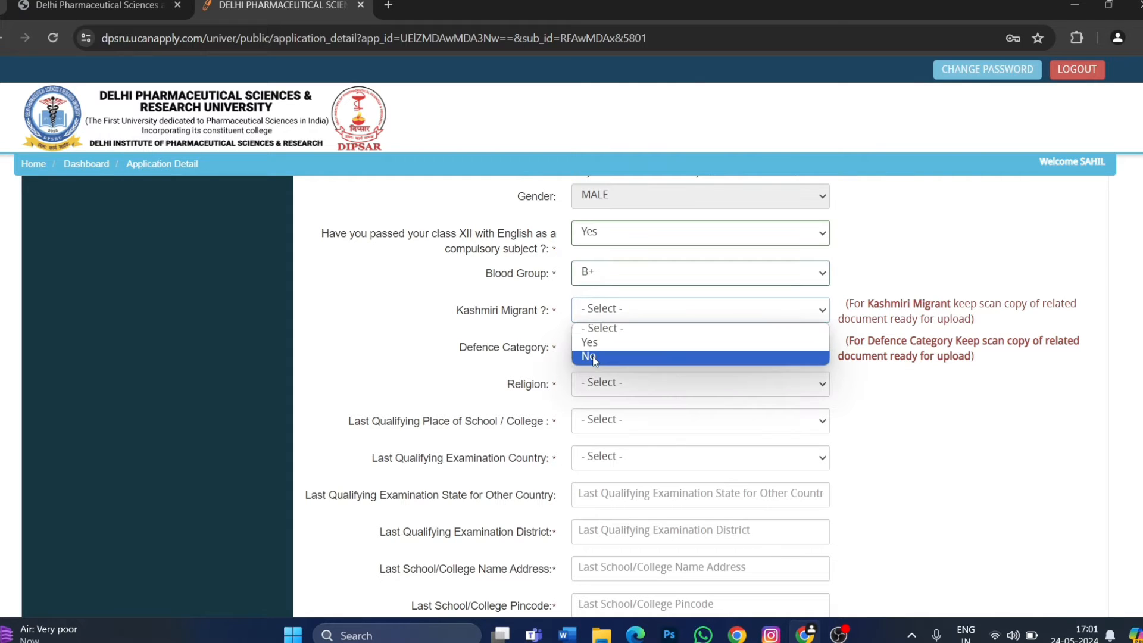
pyautogui.click(591, 357)
pyautogui.click(615, 351)
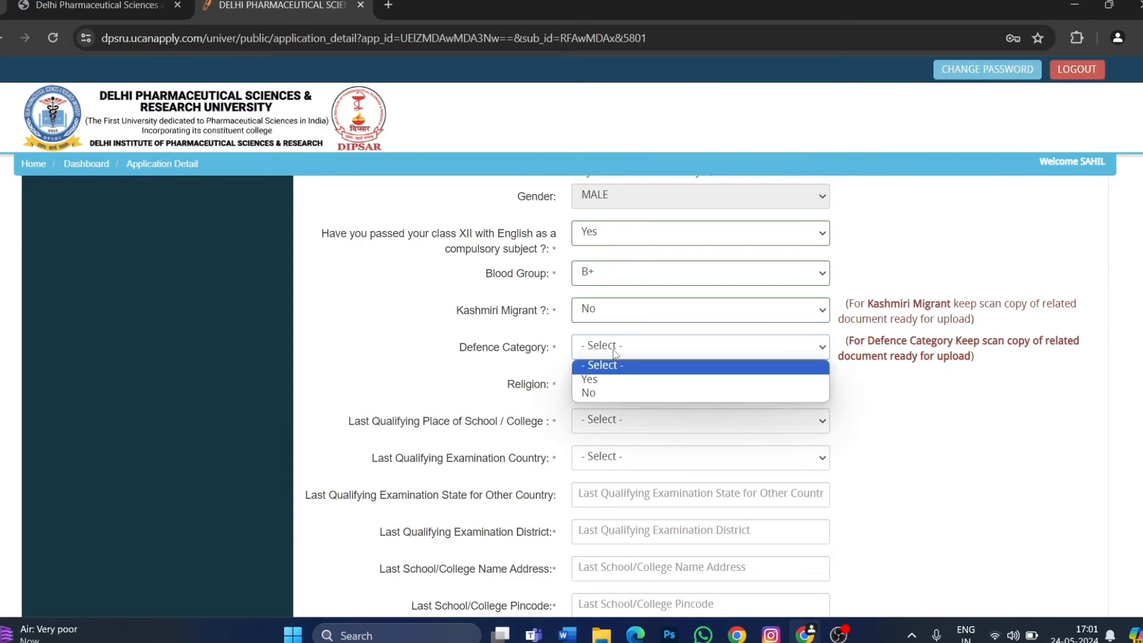
pyautogui.click(601, 393)
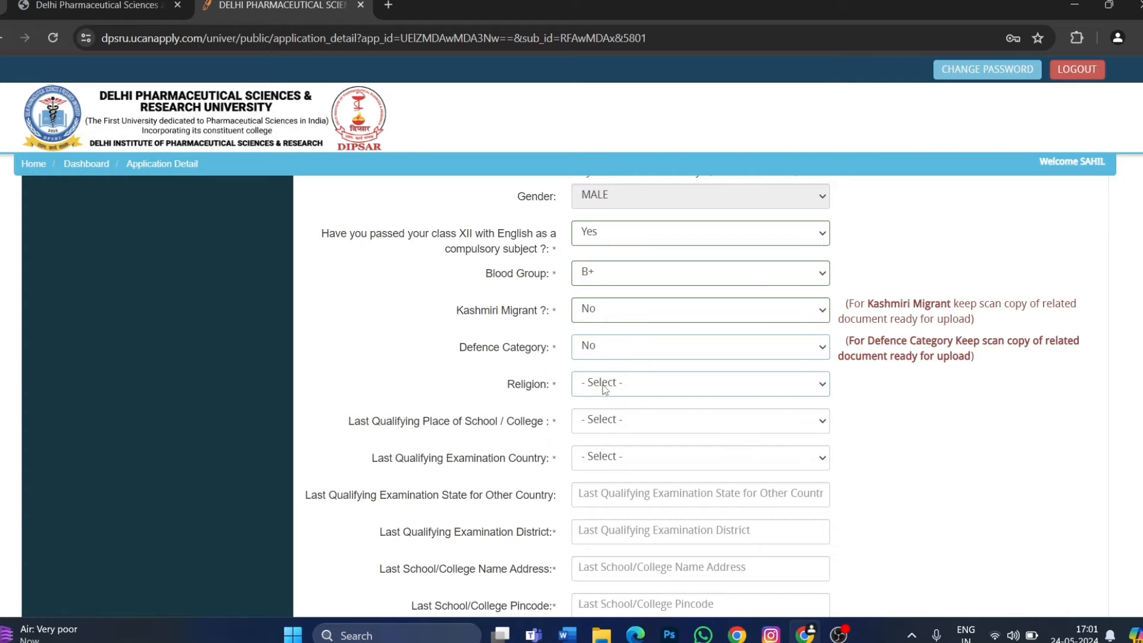
pyautogui.click(602, 385)
pyautogui.click(598, 418)
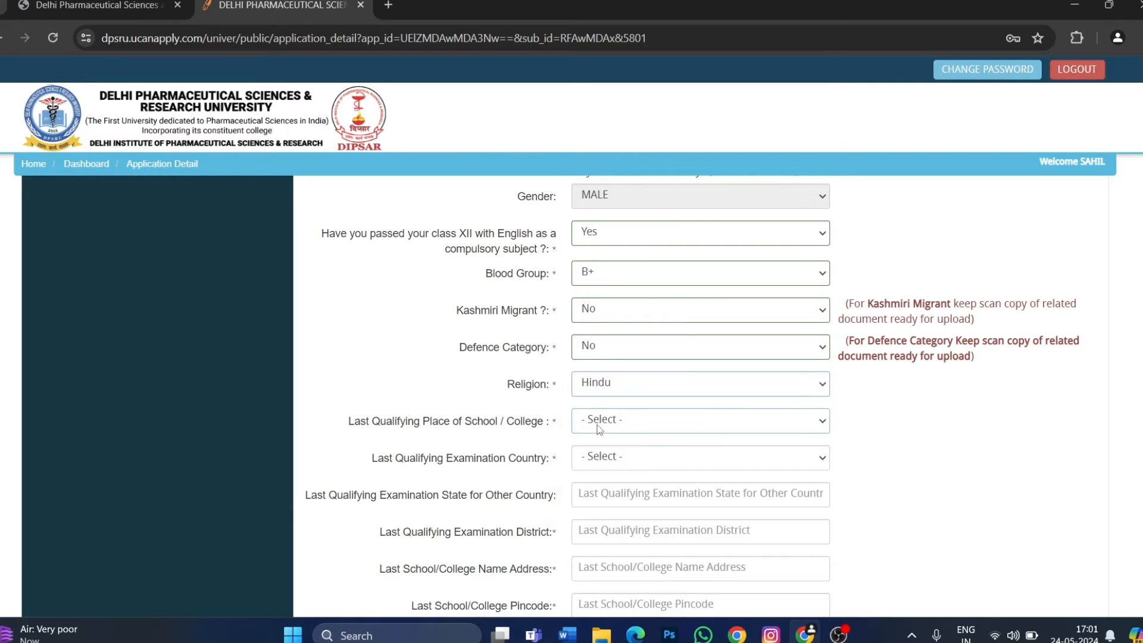
pyautogui.click(599, 424)
pyautogui.click(594, 468)
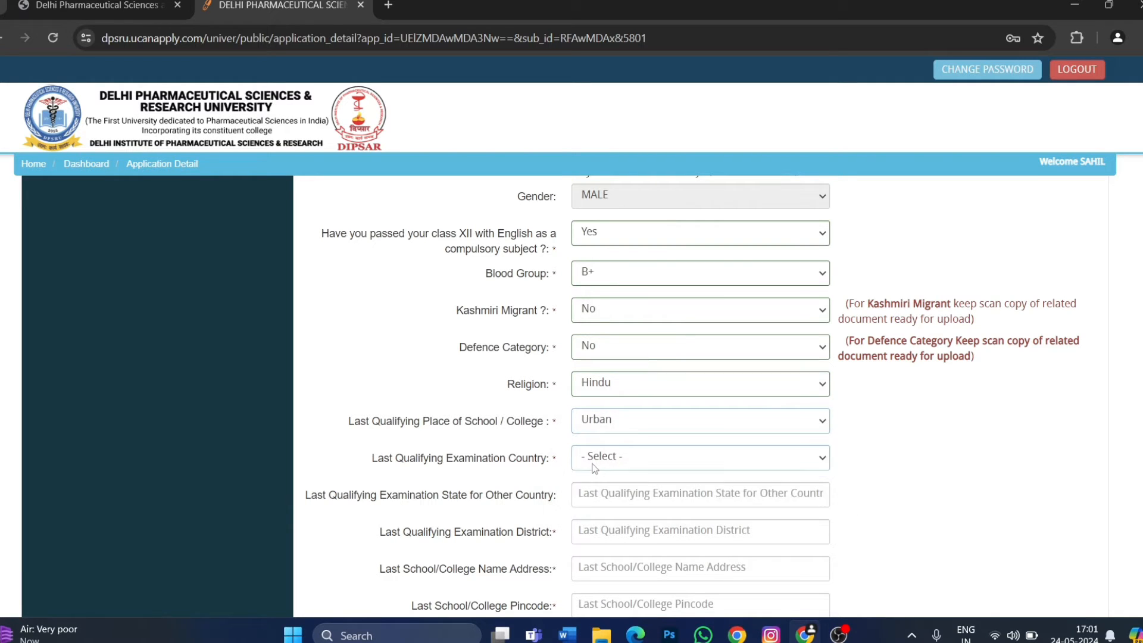
# Set exam country India and state Delhi, autofill district/school/pincode, BPL No, and stream Medical.
pyautogui.click(602, 457)
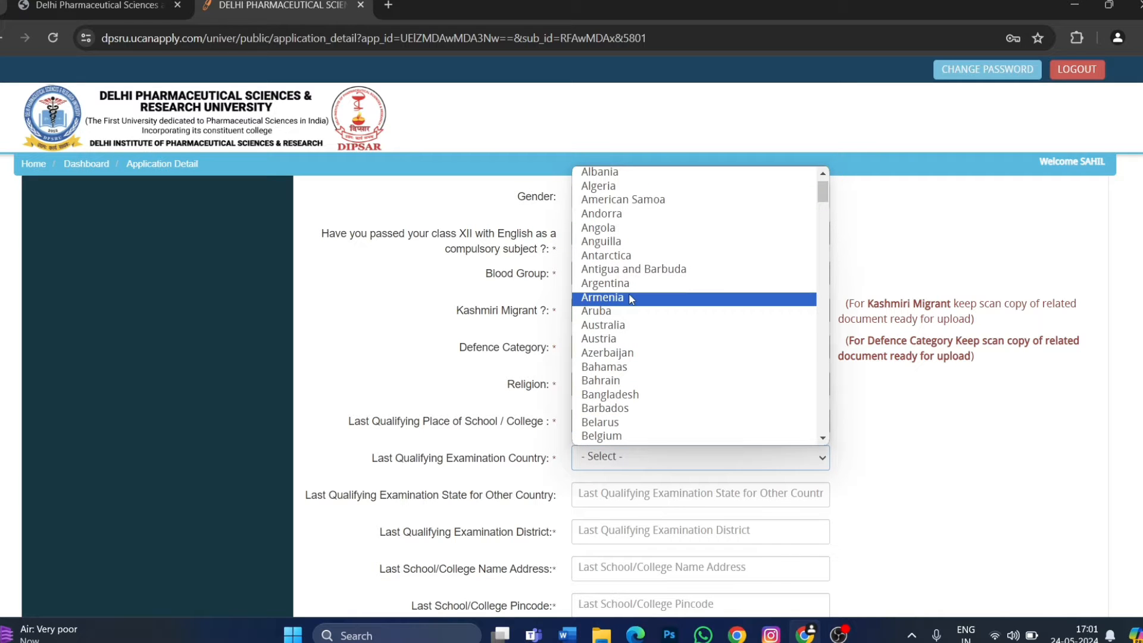
pyautogui.write('india')
pyautogui.press('Return')
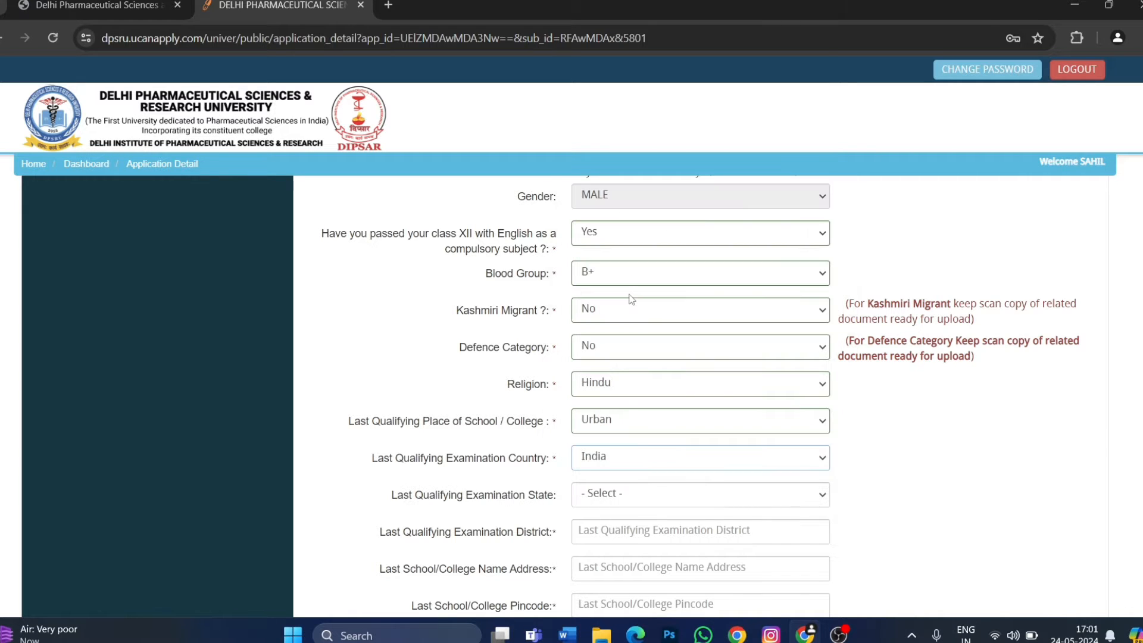
pyautogui.scroll(-5, 663, 245)
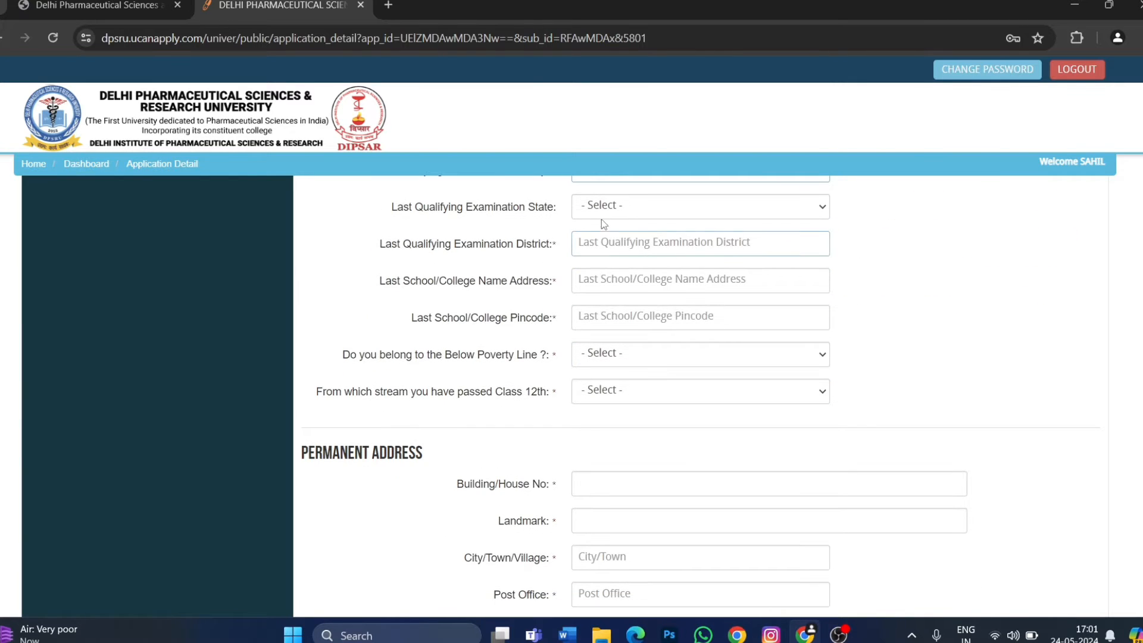
pyautogui.click(601, 209)
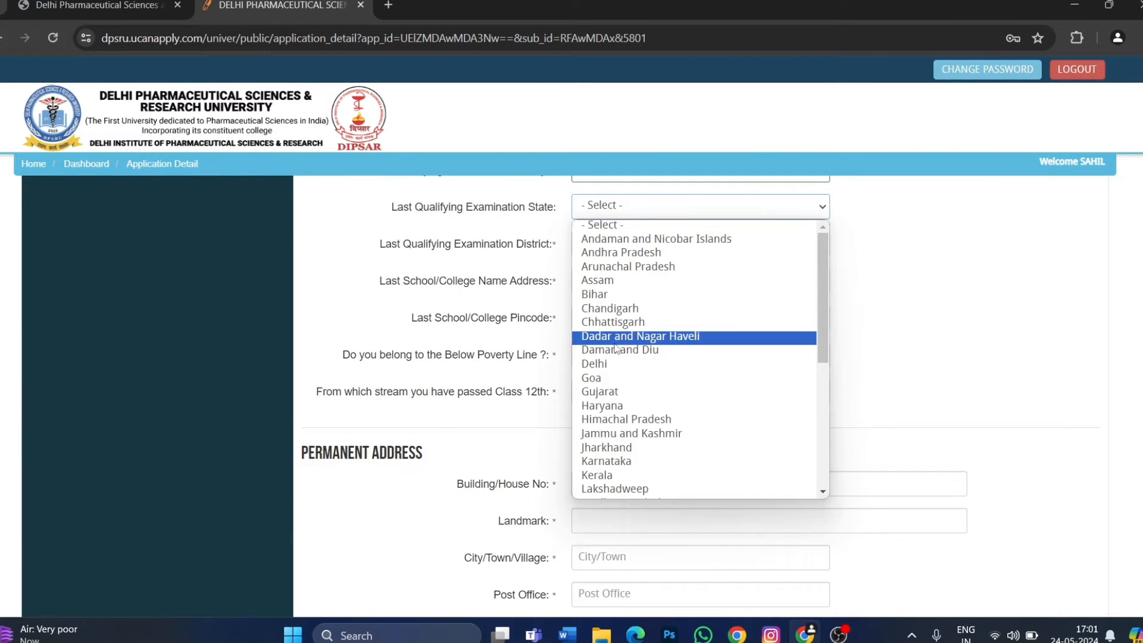
pyautogui.press('Down')
pyautogui.press('Down')
pyautogui.press('Return')
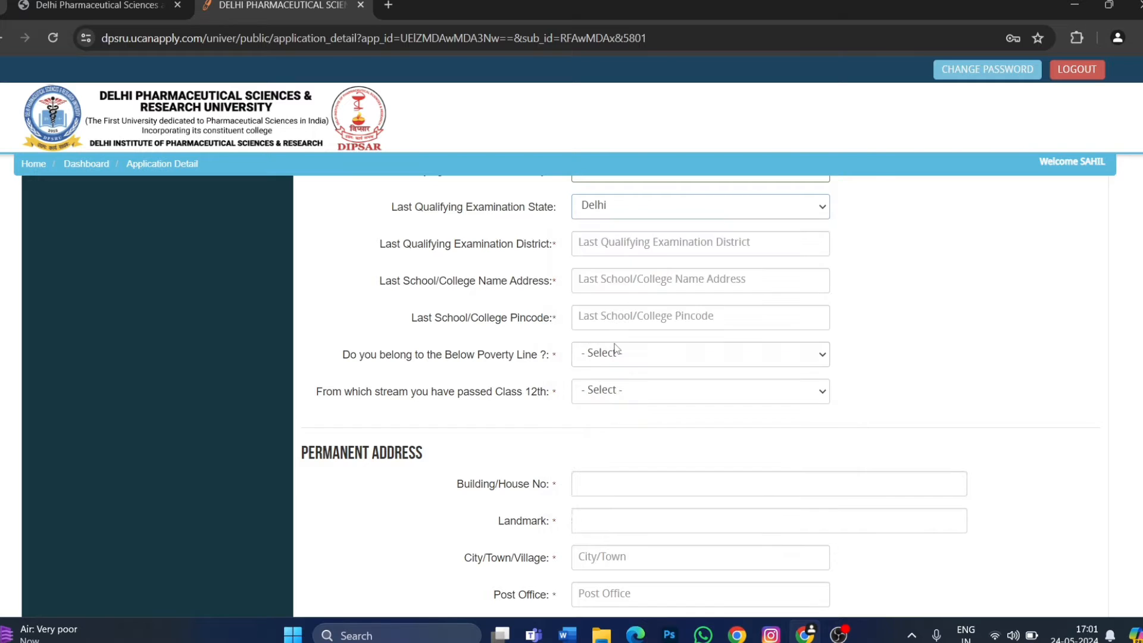
pyautogui.click(614, 246)
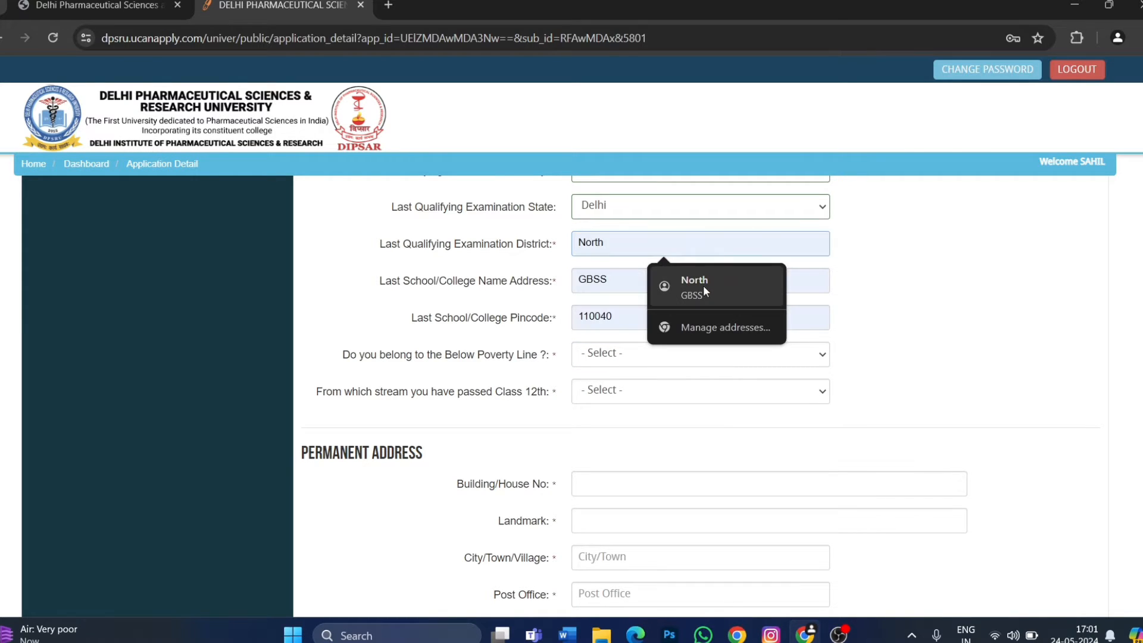
pyautogui.click(697, 287)
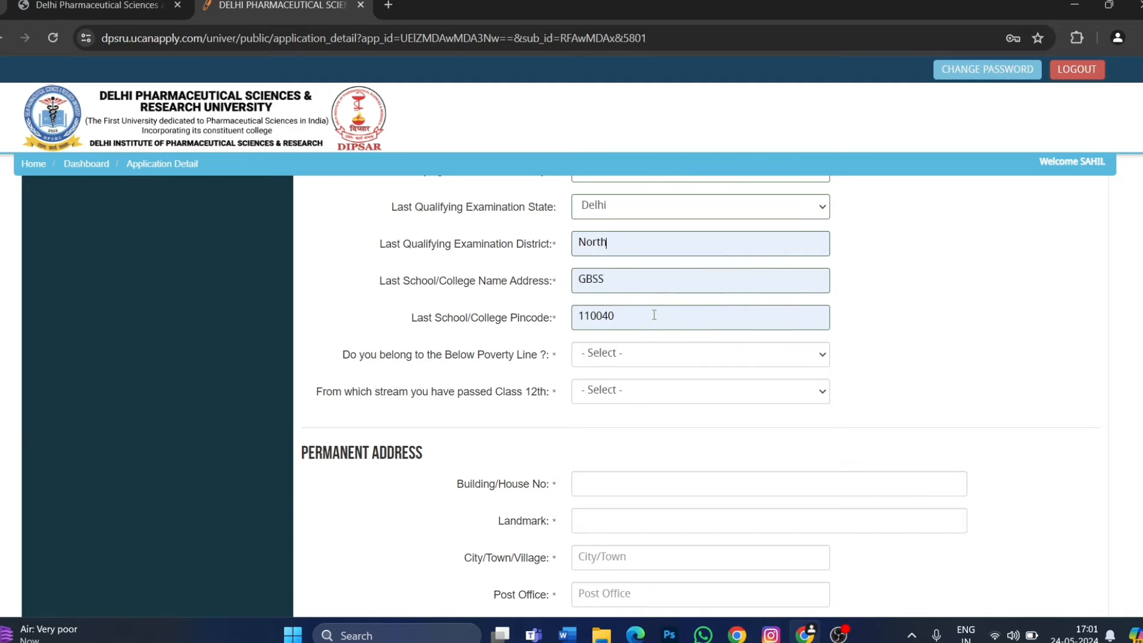
pyautogui.click(617, 358)
pyautogui.click(594, 400)
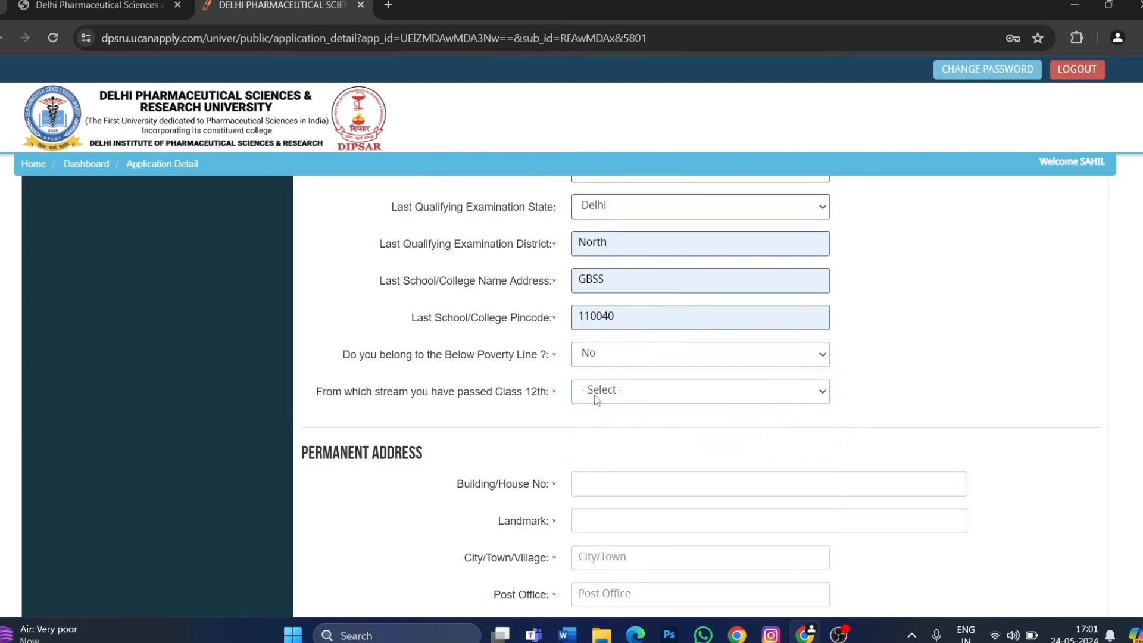
pyautogui.click(594, 402)
pyautogui.click(593, 423)
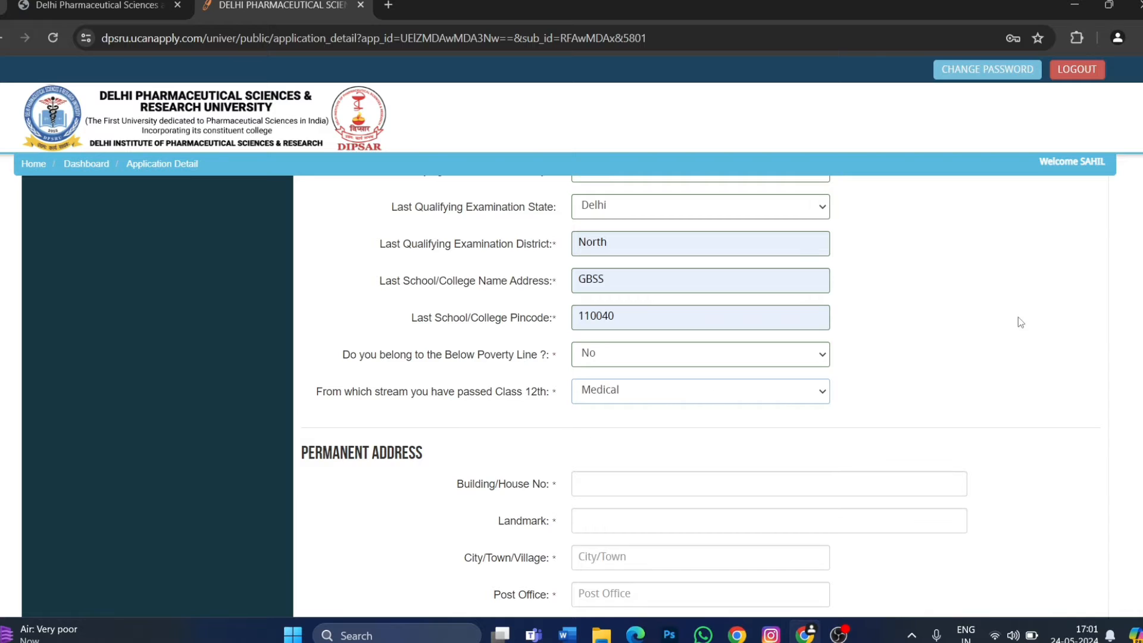
pyautogui.scroll(-4, 868, 258)
# Fill the permanent house number, landmark, city, district, PIN and post office from saved details.
pyautogui.click(727, 234)
pyautogui.click(684, 262)
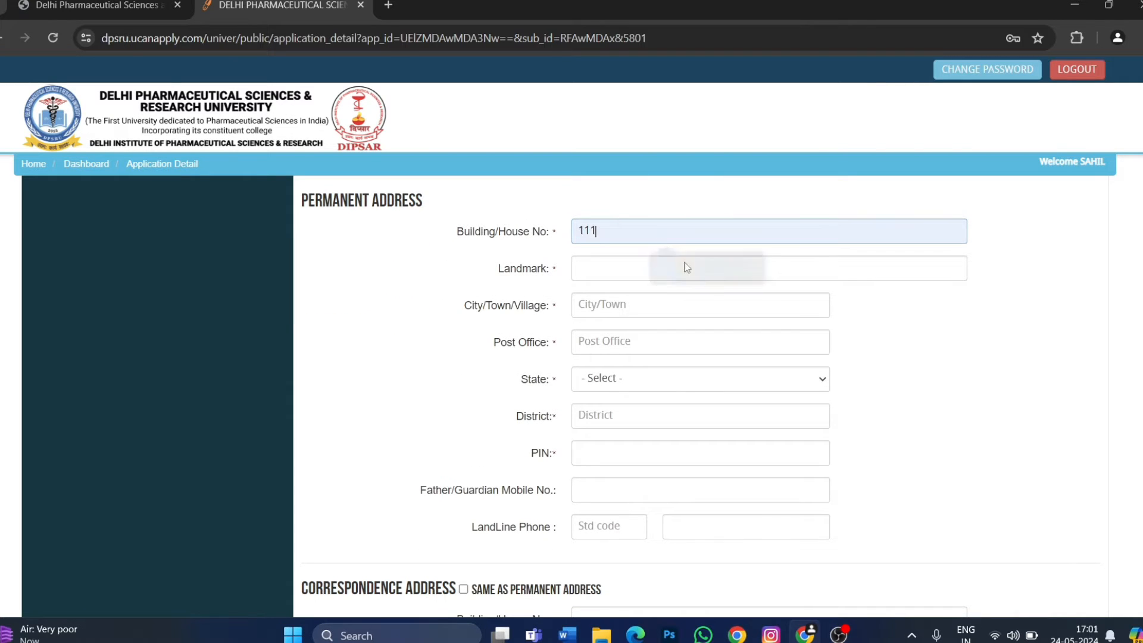
pyautogui.click(623, 271)
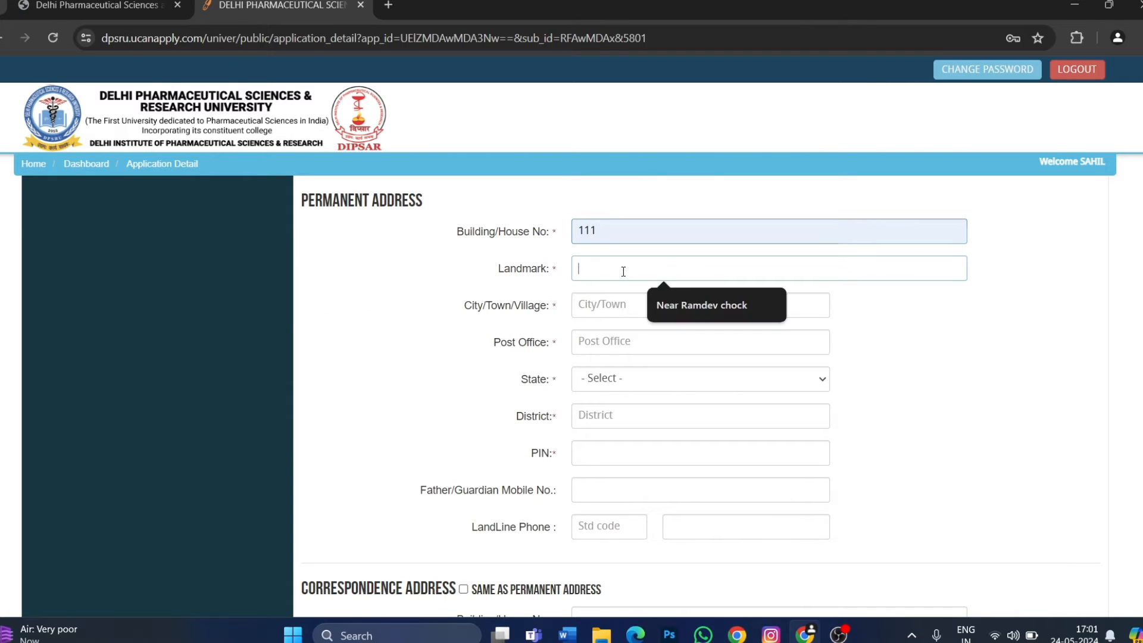
pyautogui.click(662, 301)
pyautogui.click(618, 308)
pyautogui.click(670, 348)
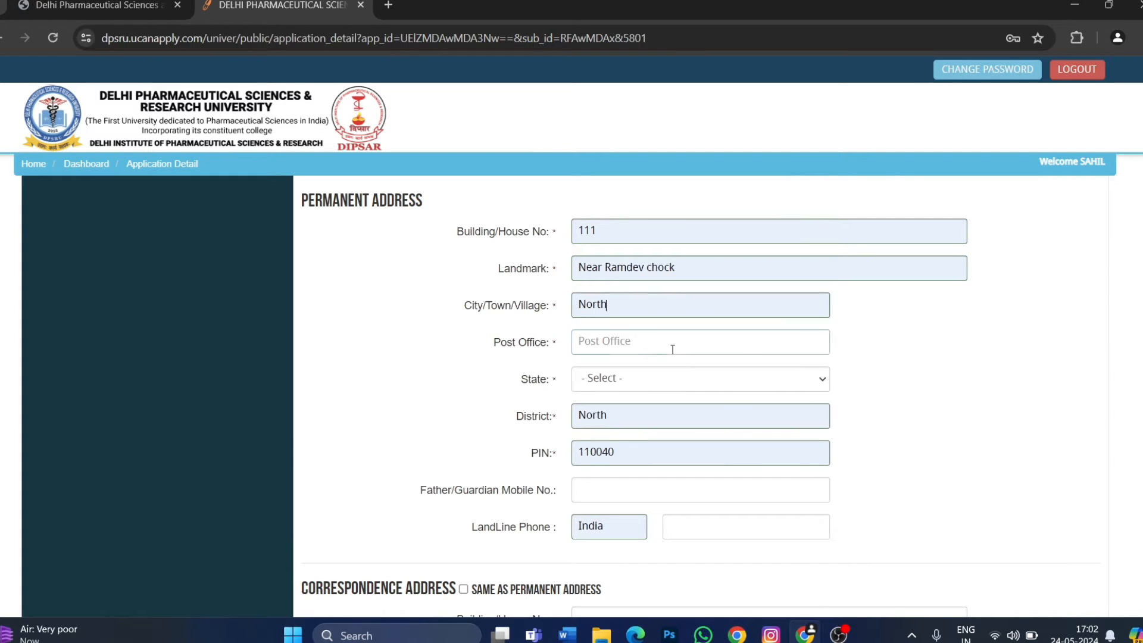
pyautogui.click(623, 344)
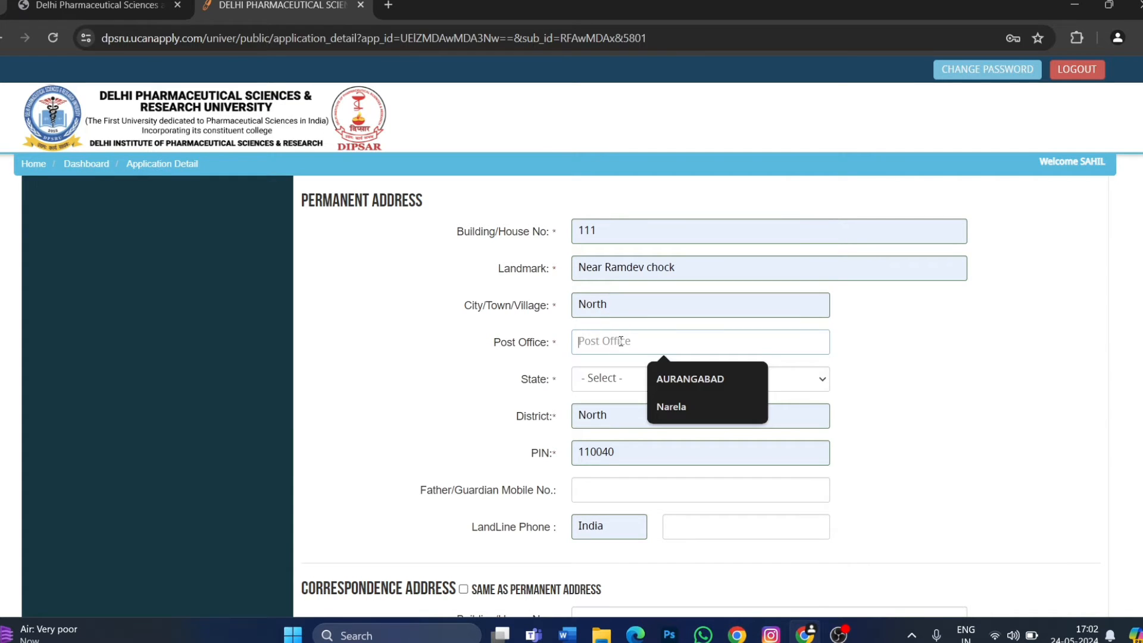
pyautogui.click(669, 409)
# Set the permanent address state to Delhi.
pyautogui.click(625, 381)
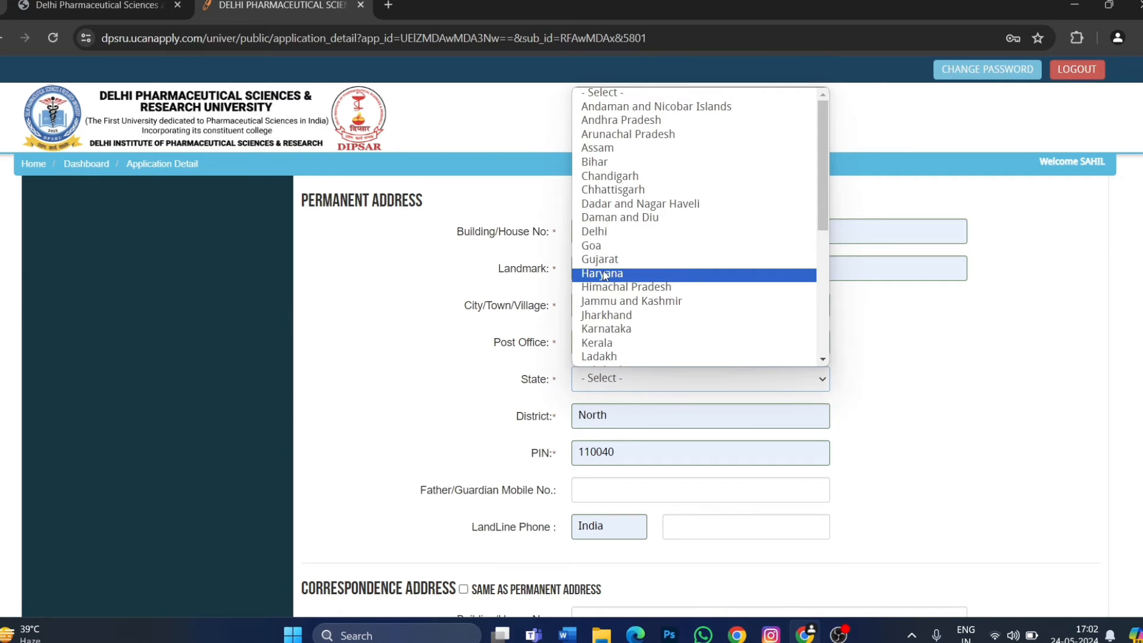
pyautogui.press('d')
pyautogui.press('d')
pyautogui.press('d')
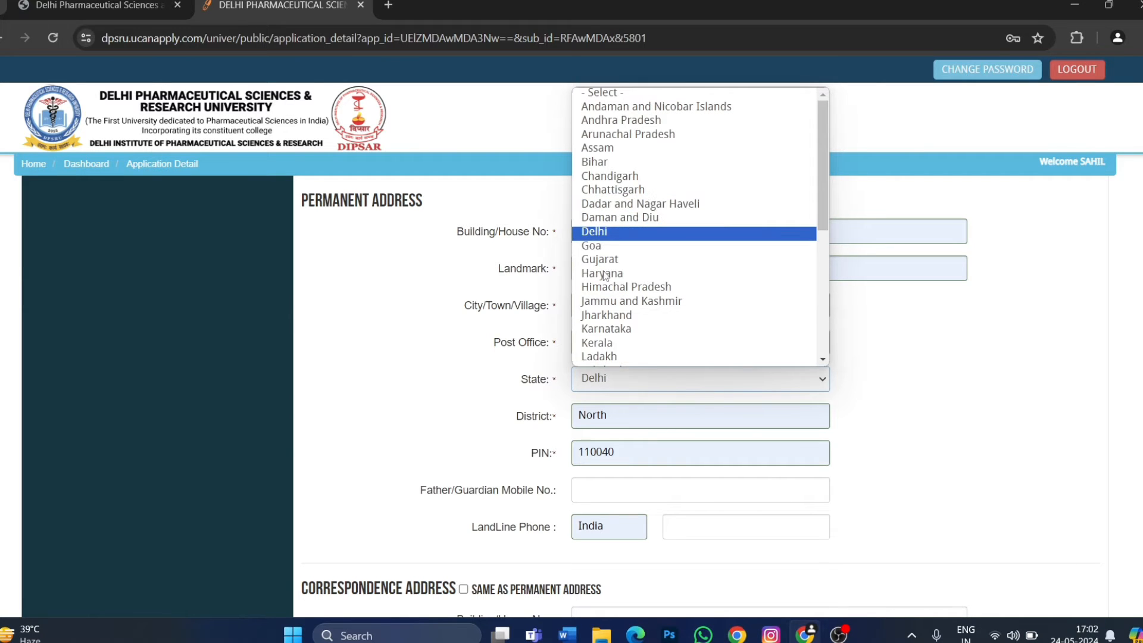
pyautogui.click(610, 232)
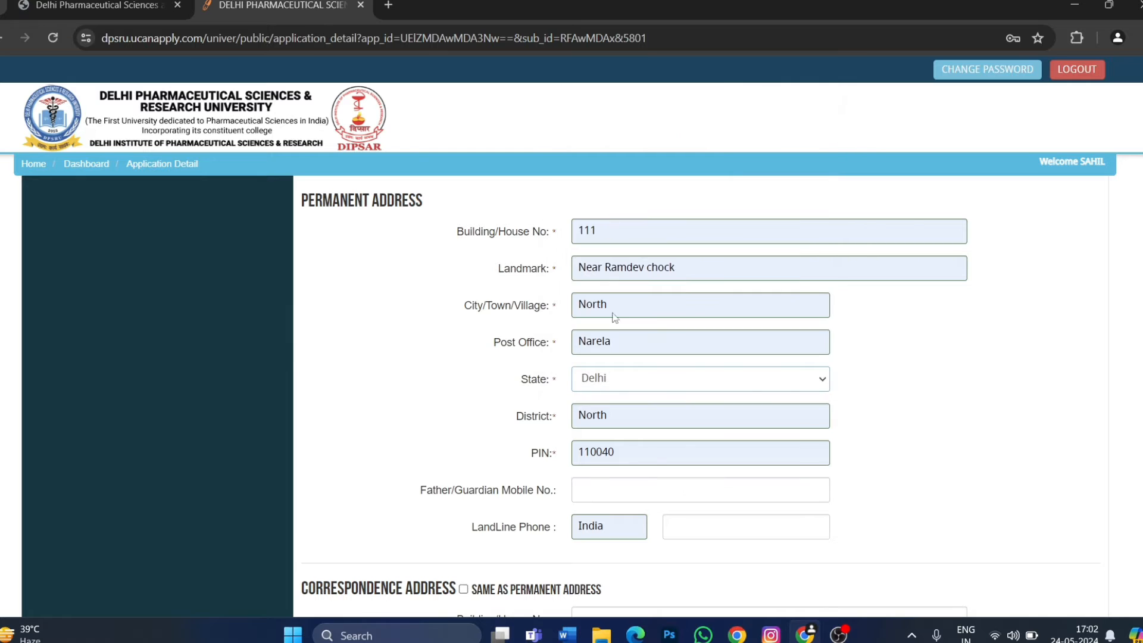
pyautogui.scroll(1, 1074, 368)
pyautogui.scroll(-5, 1075, 368)
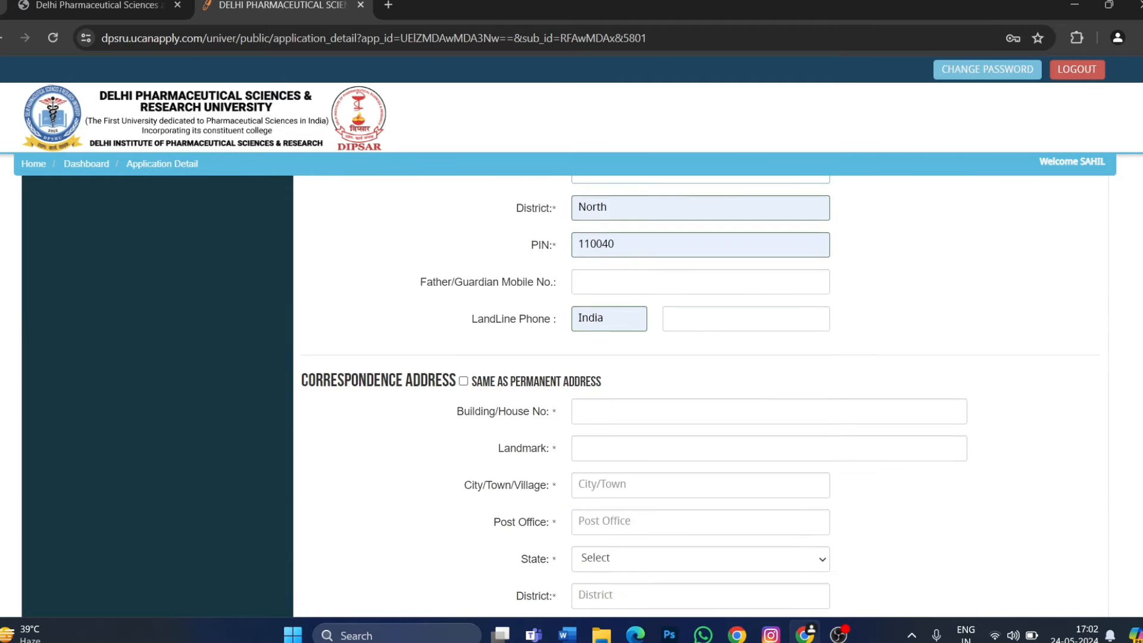
# Enter the father/guardian mobile and make the correspondence address same as permanent.
pyautogui.click(623, 215)
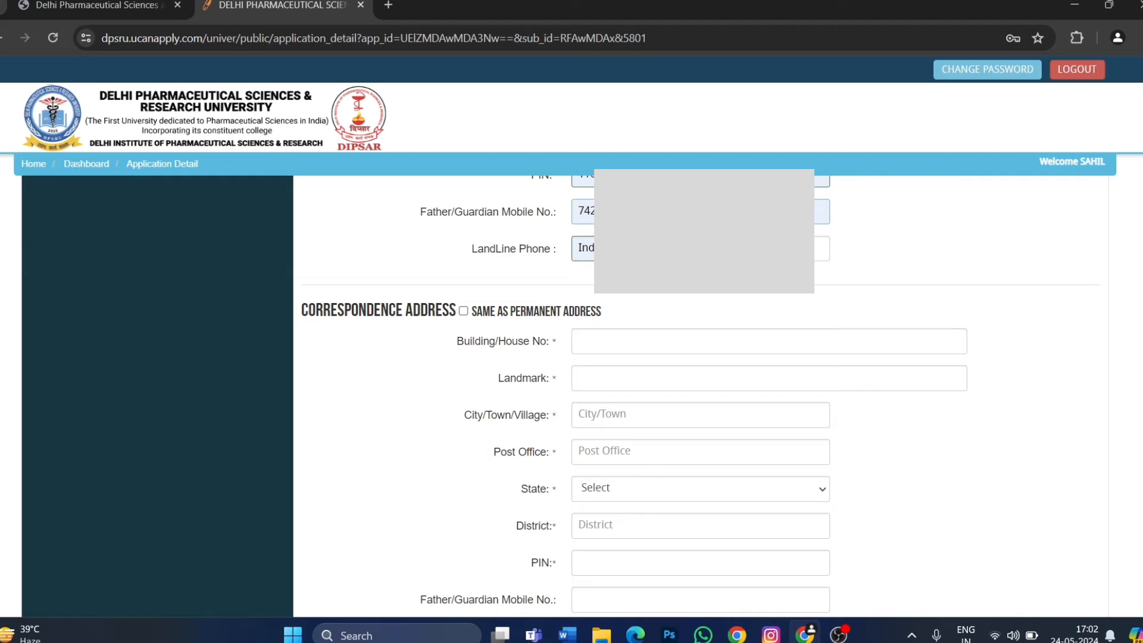
pyautogui.click(676, 347)
pyautogui.click(551, 331)
pyautogui.click(463, 311)
pyautogui.scroll(-4, 701, 393)
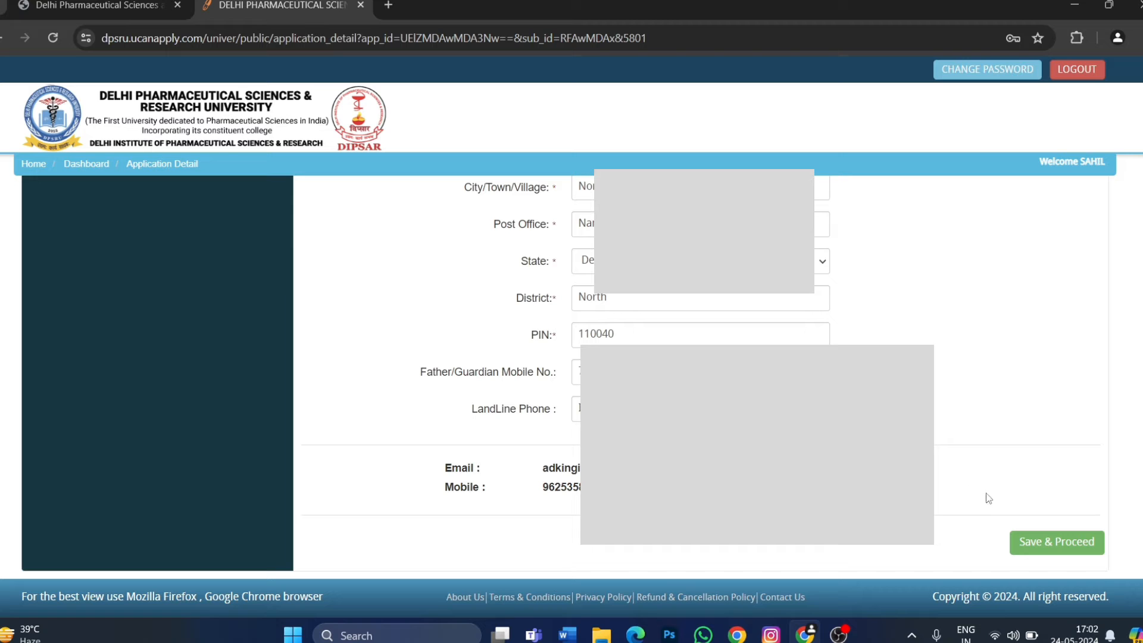
# Save the applicant details, decline the browser's address save, and highlight the photo size requirement note.
pyautogui.click(1052, 543)
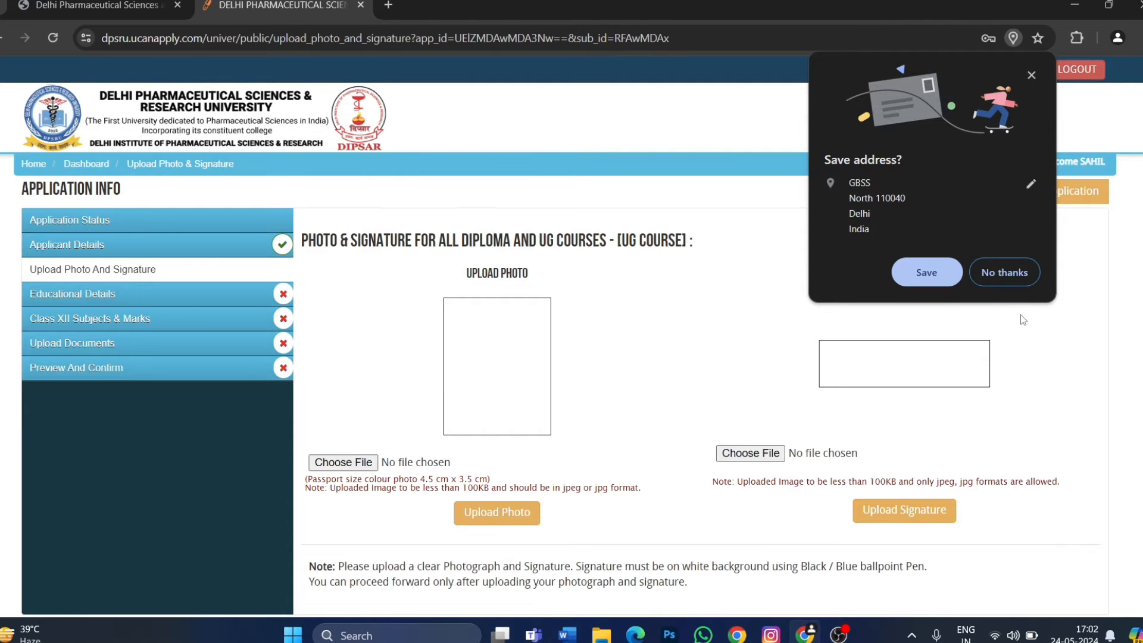
pyautogui.click(1004, 272)
pyautogui.moveTo(490, 479); pyautogui.dragTo(299, 478)
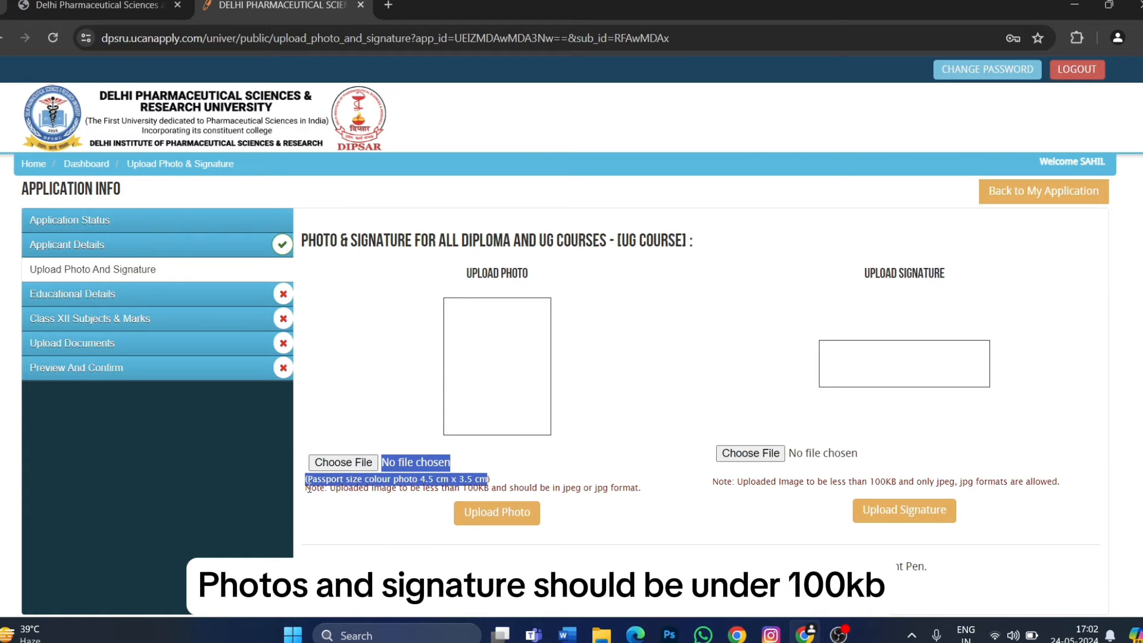
pyautogui.click(309, 489)
pyautogui.moveTo(307, 489); pyautogui.dragTo(512, 489)
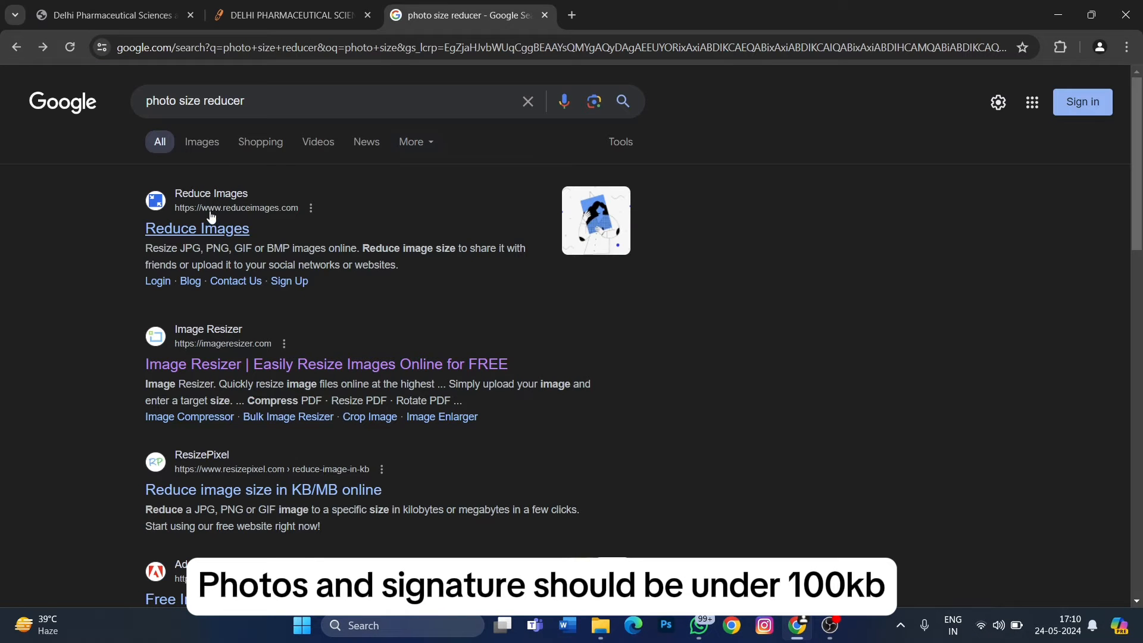
# Resize the passport photo to 70% on ReduceImages as a 19.36 KB JPG and download it.
pyautogui.click(209, 232)
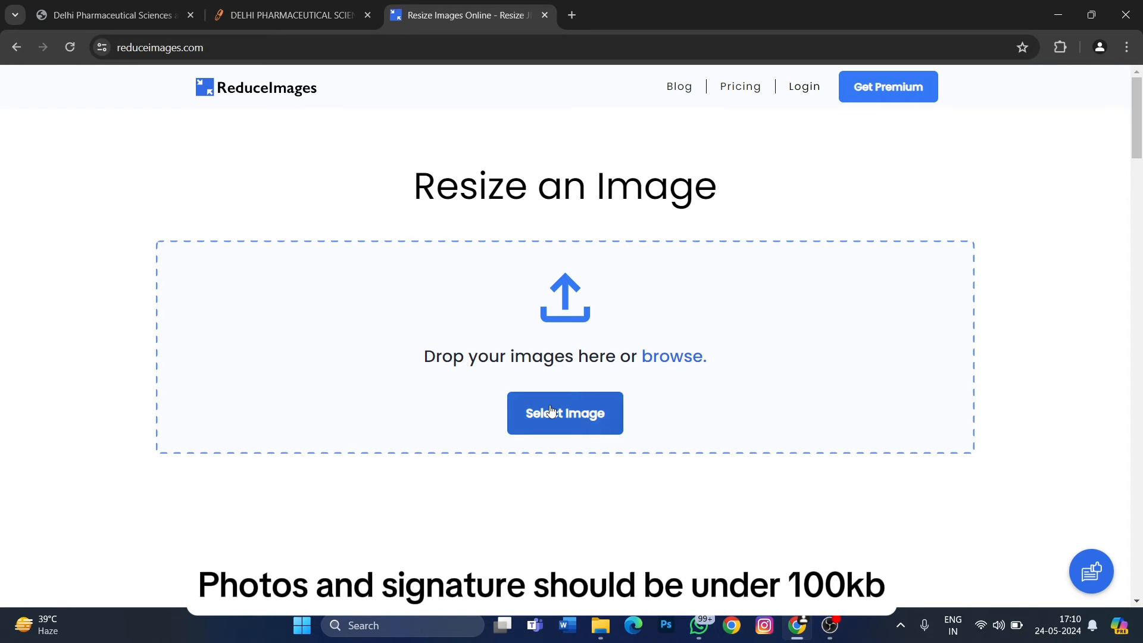
pyautogui.click(551, 411)
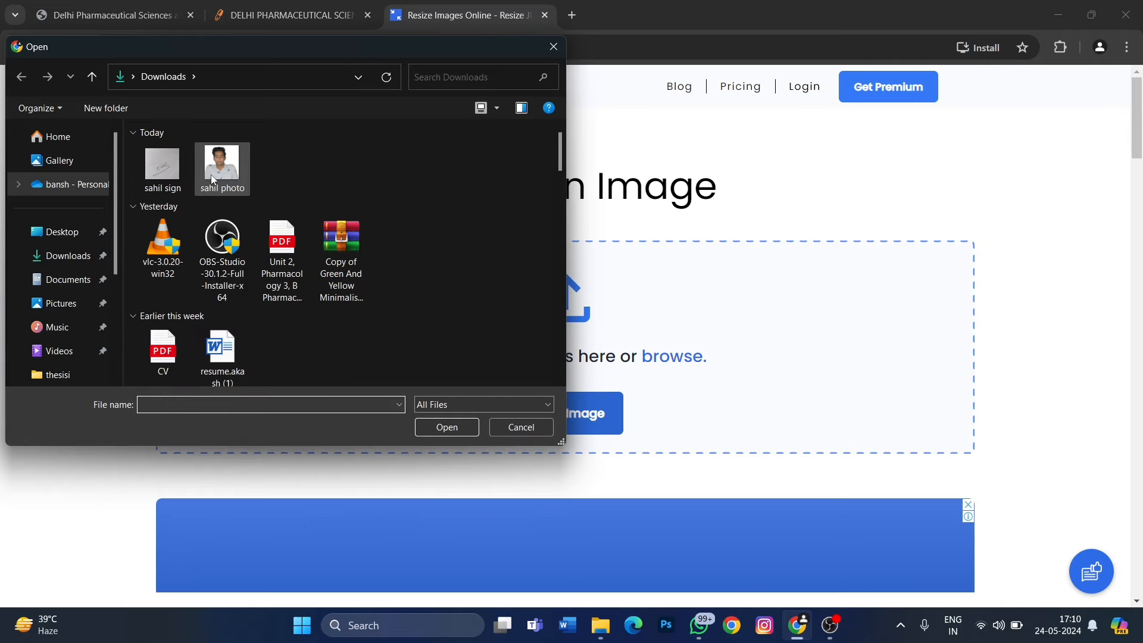
pyautogui.click(213, 178)
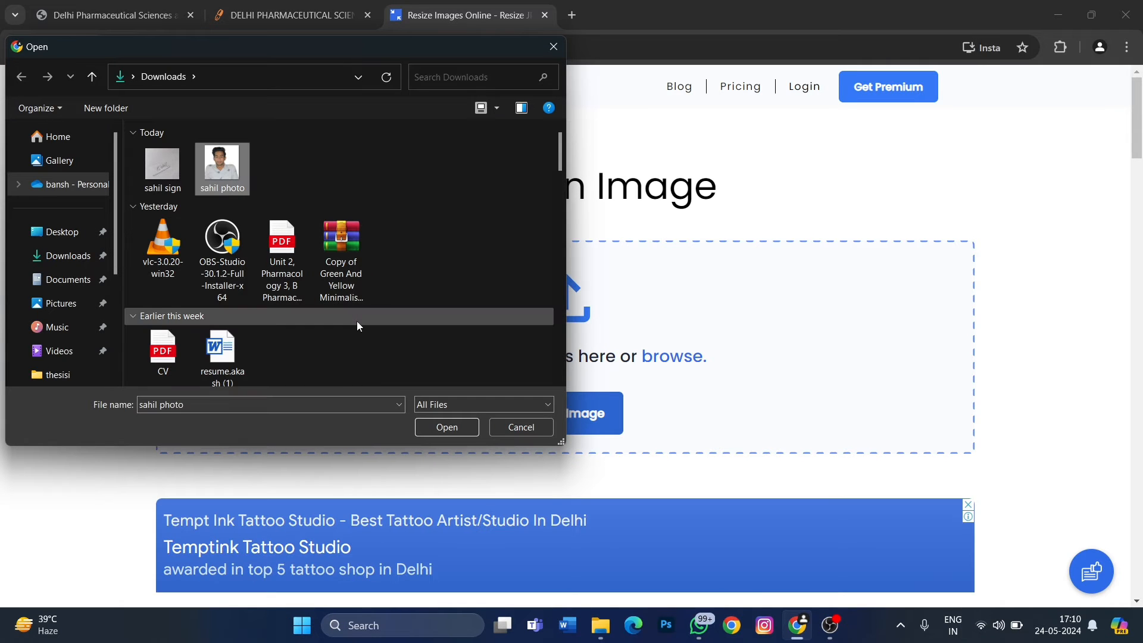
pyautogui.click(446, 426)
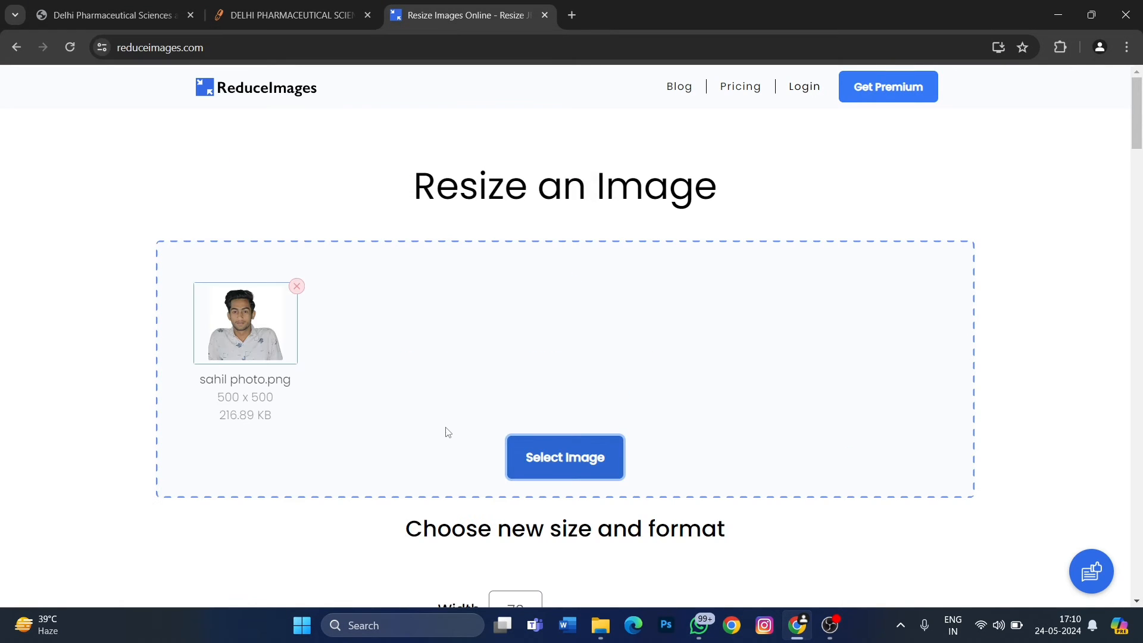
pyautogui.scroll(-7, 1027, 221)
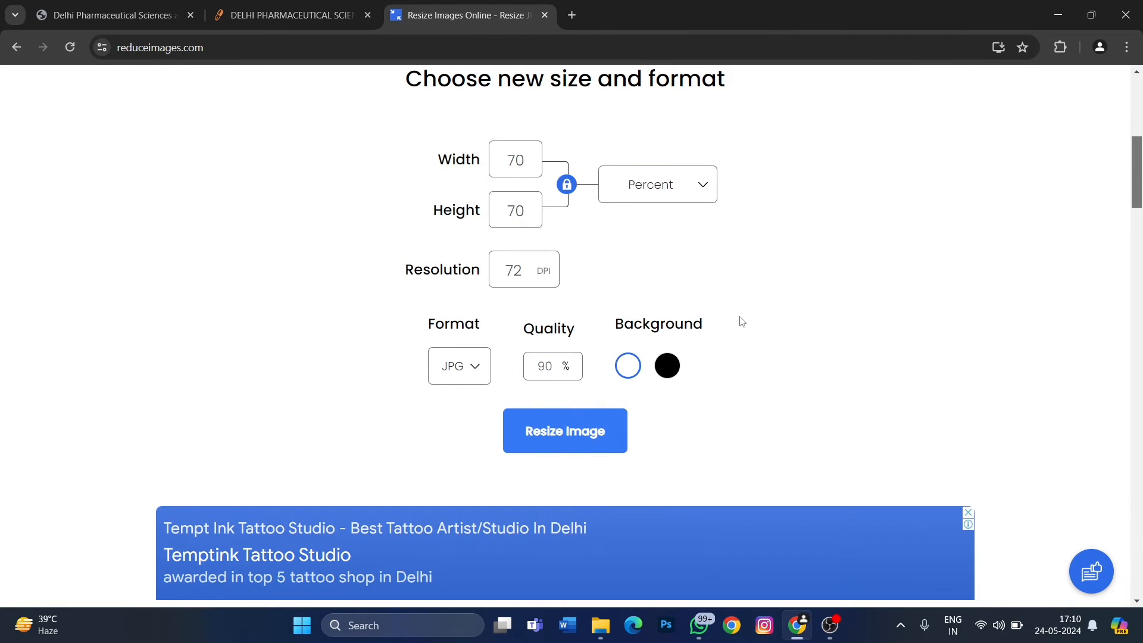
pyautogui.click(570, 431)
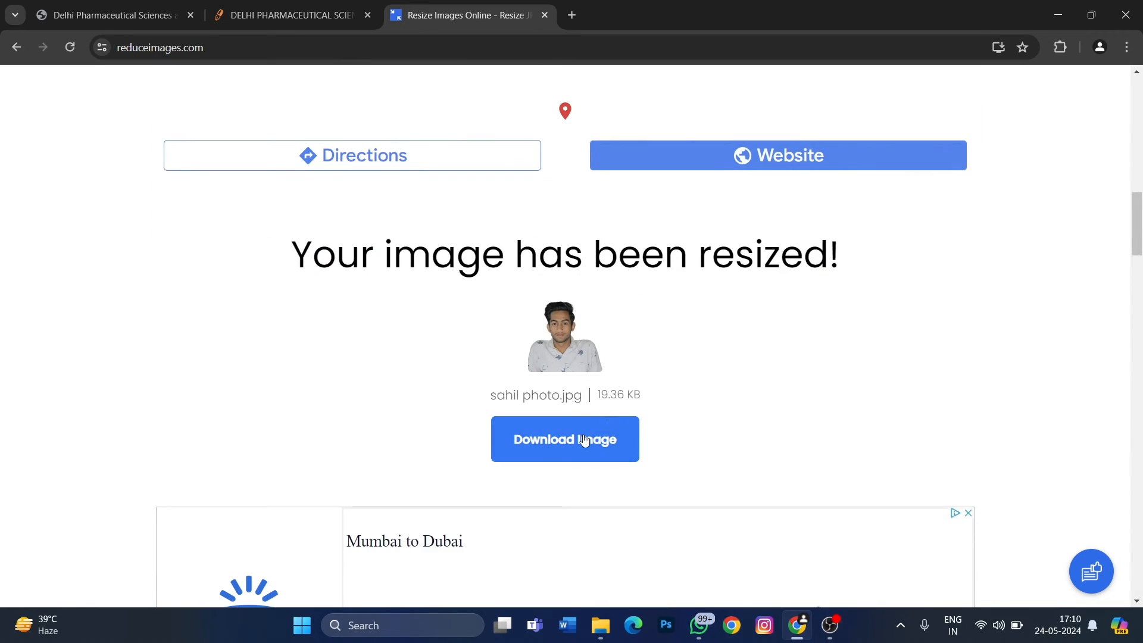
pyautogui.click(569, 454)
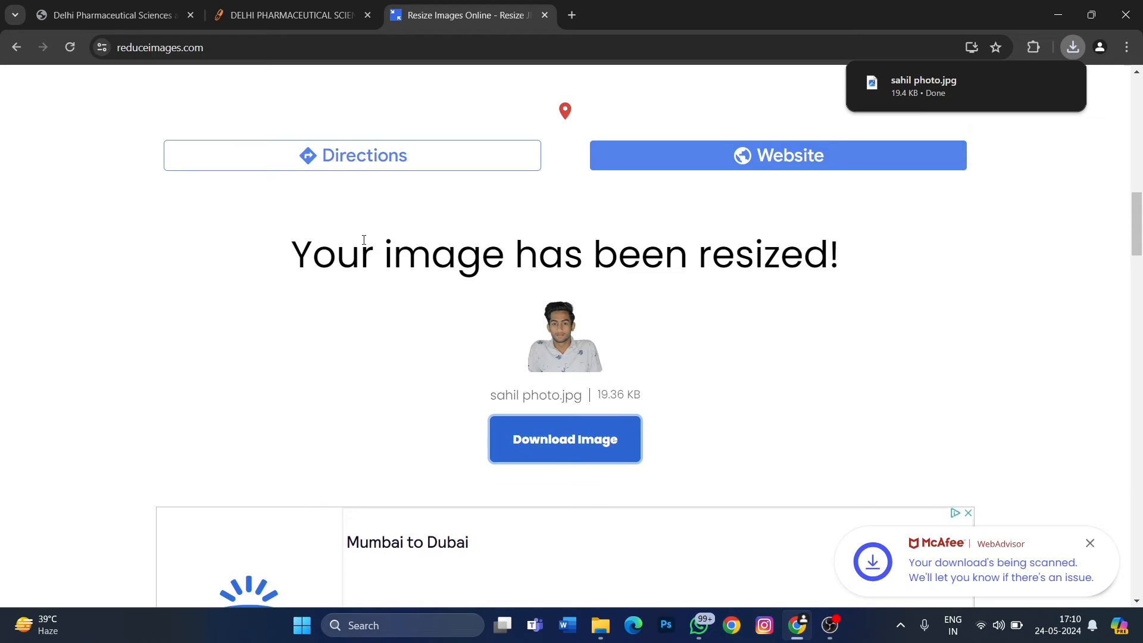
pyautogui.scroll(15, 562, 460)
# Load the signature image into ReduceImages and resize it.
pyautogui.click(562, 459)
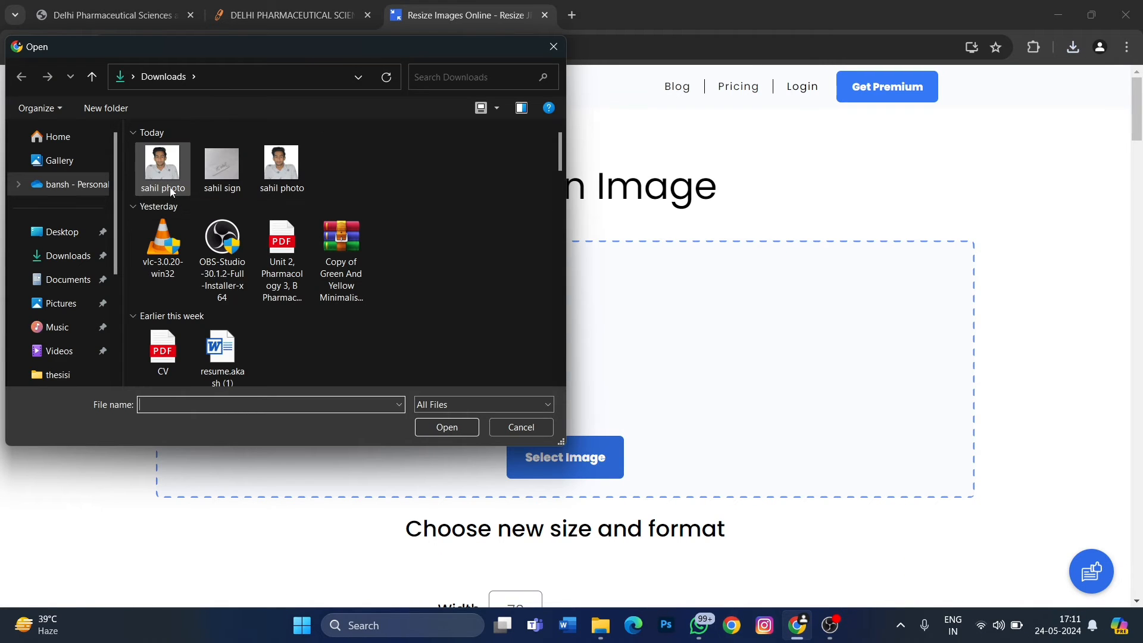
pyautogui.click(237, 160)
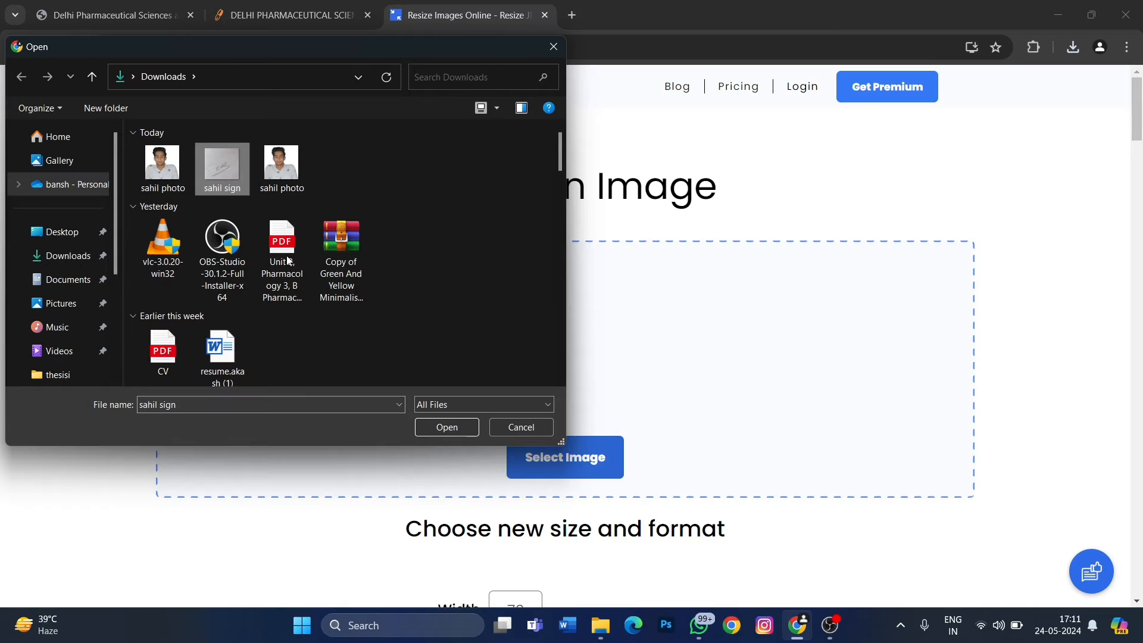
pyautogui.click(440, 427)
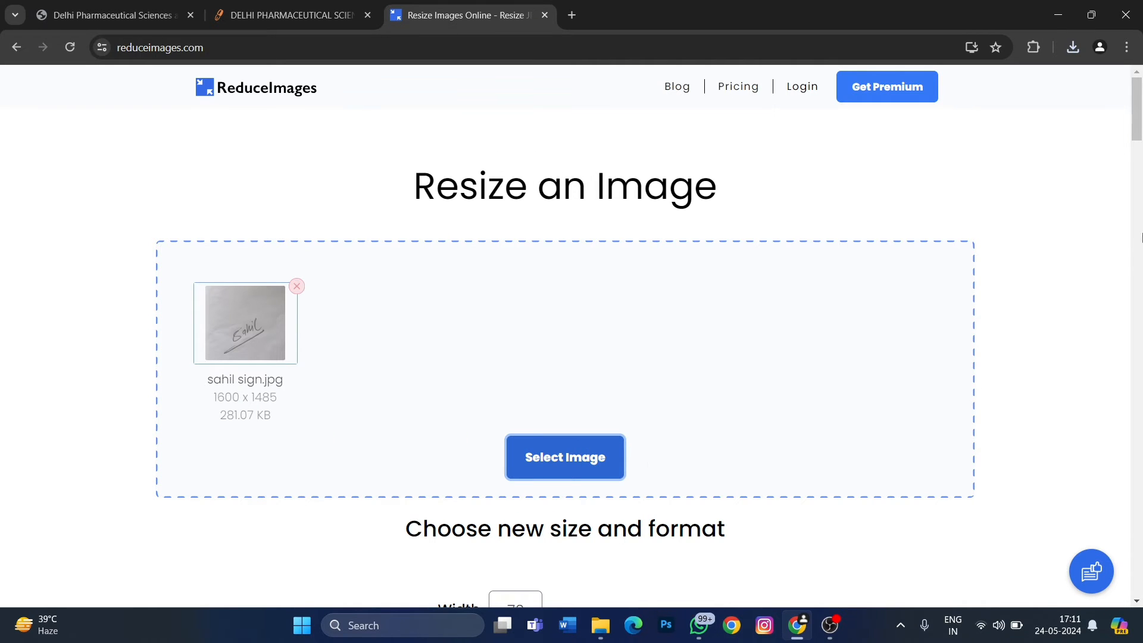
pyautogui.scroll(-8, 1142, 125)
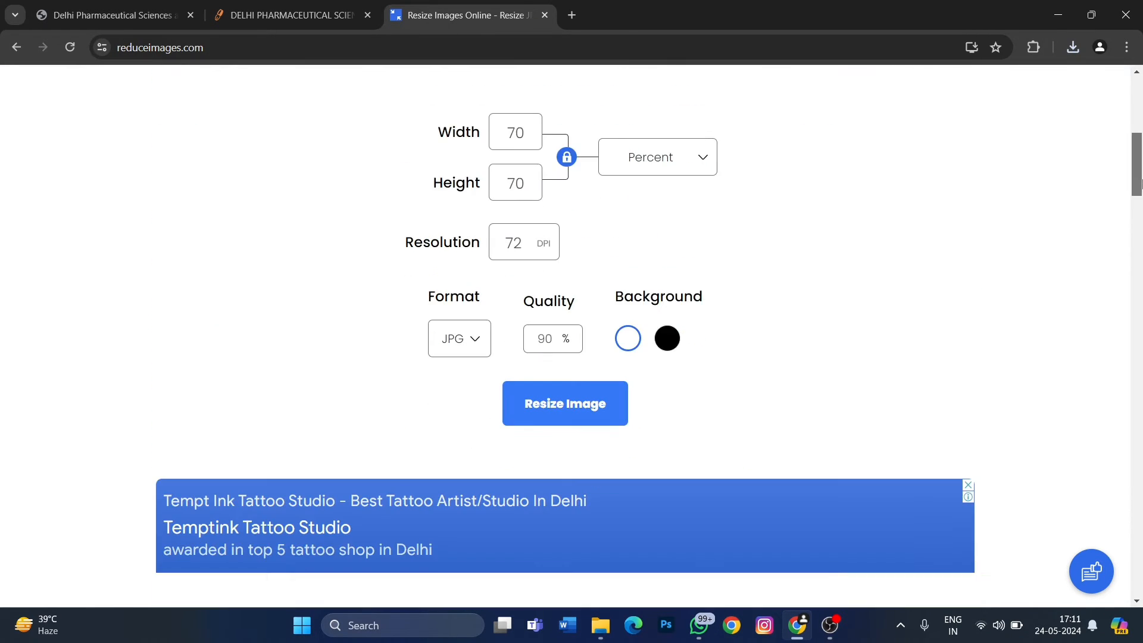
pyautogui.click(597, 371)
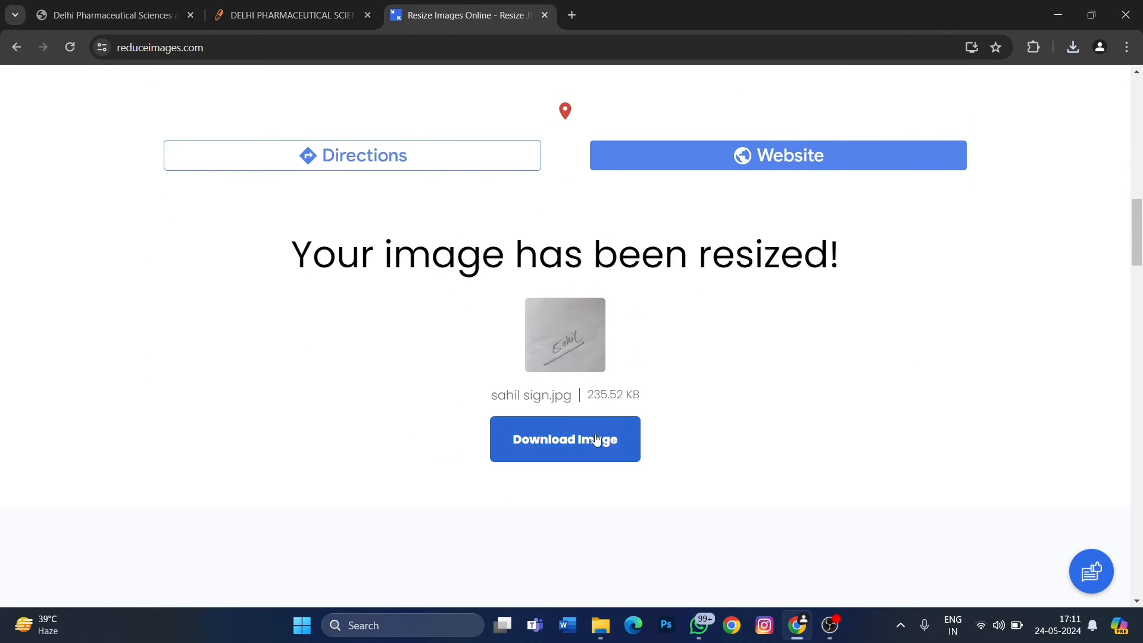
# Lower the quality to 60, resize again to 71.43 KB, and download the signature.
pyautogui.moveTo(1140, 259); pyautogui.dragTo(1140, 177)
pyautogui.moveTo(543, 433)
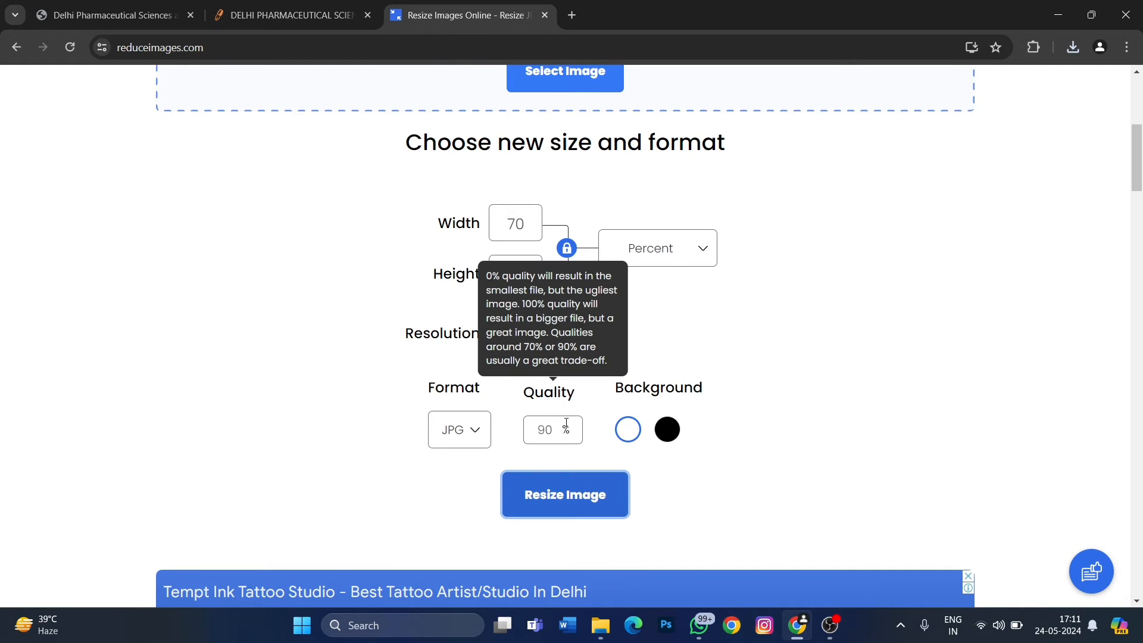
pyautogui.moveTo(557, 428); pyautogui.dragTo(535, 426)
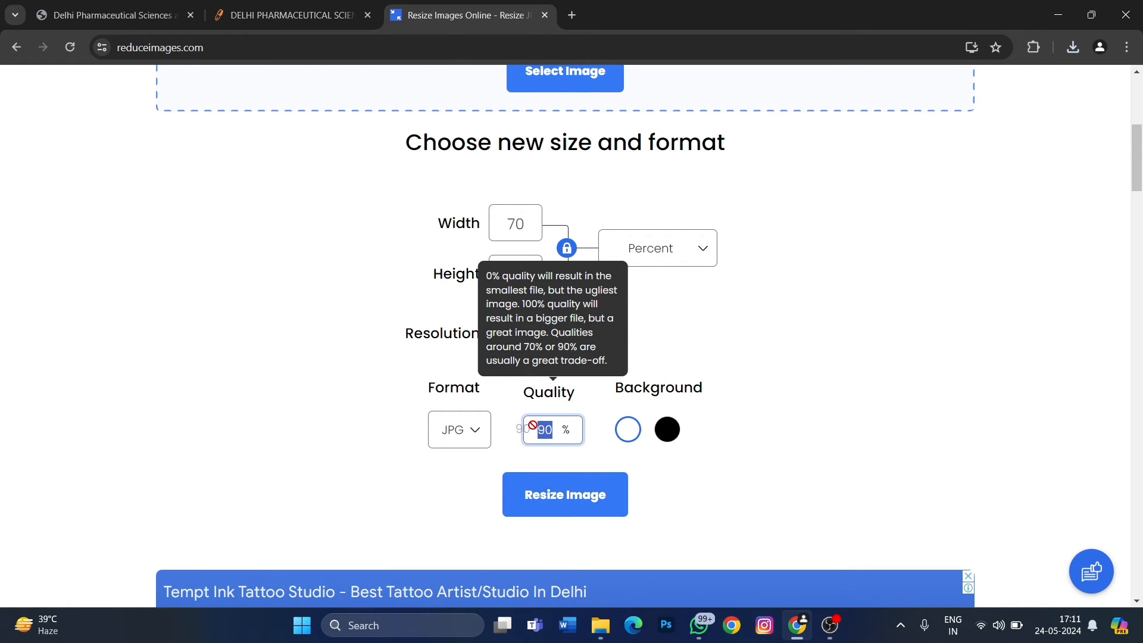
pyautogui.write('60')
pyautogui.click(591, 503)
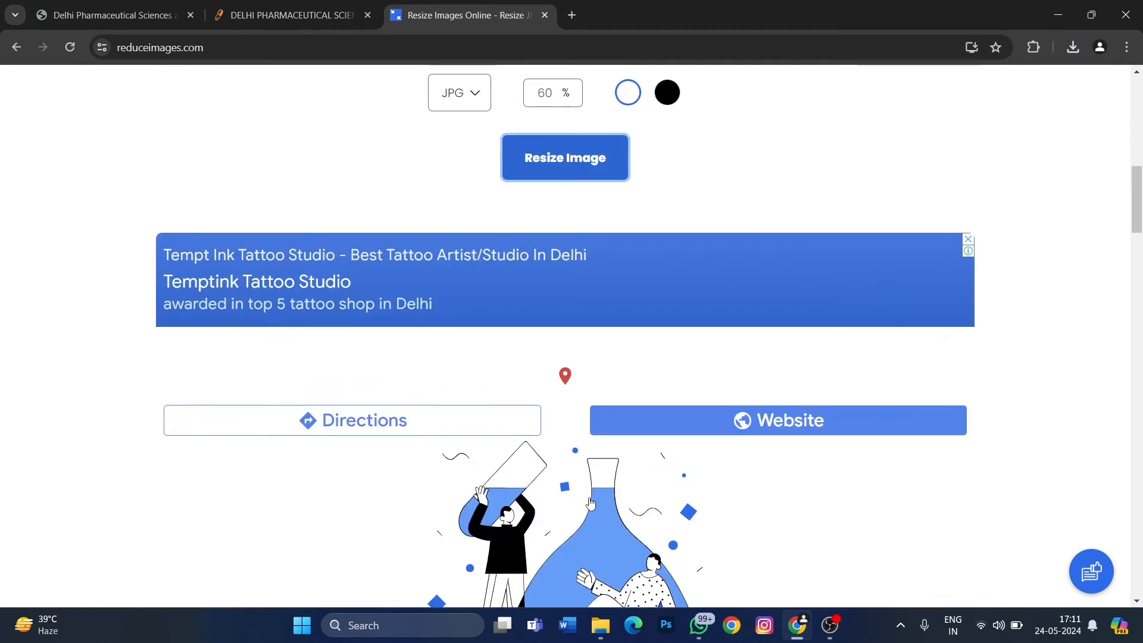
pyautogui.click(565, 450)
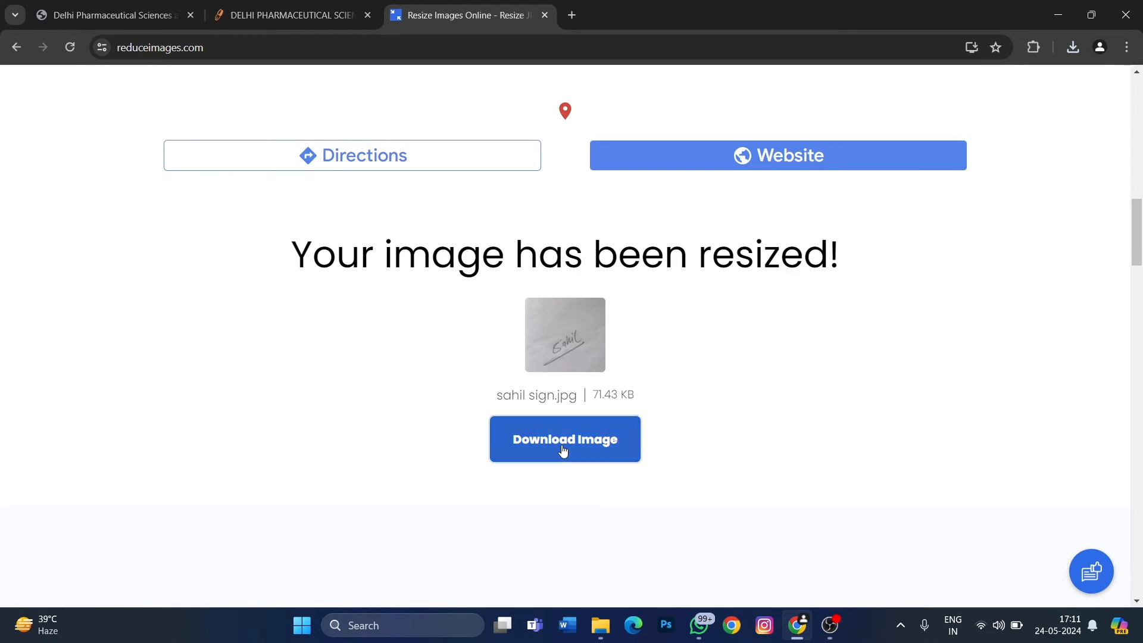
# Upload the resized passport photo on the admission portal.
pyautogui.click(285, 5)
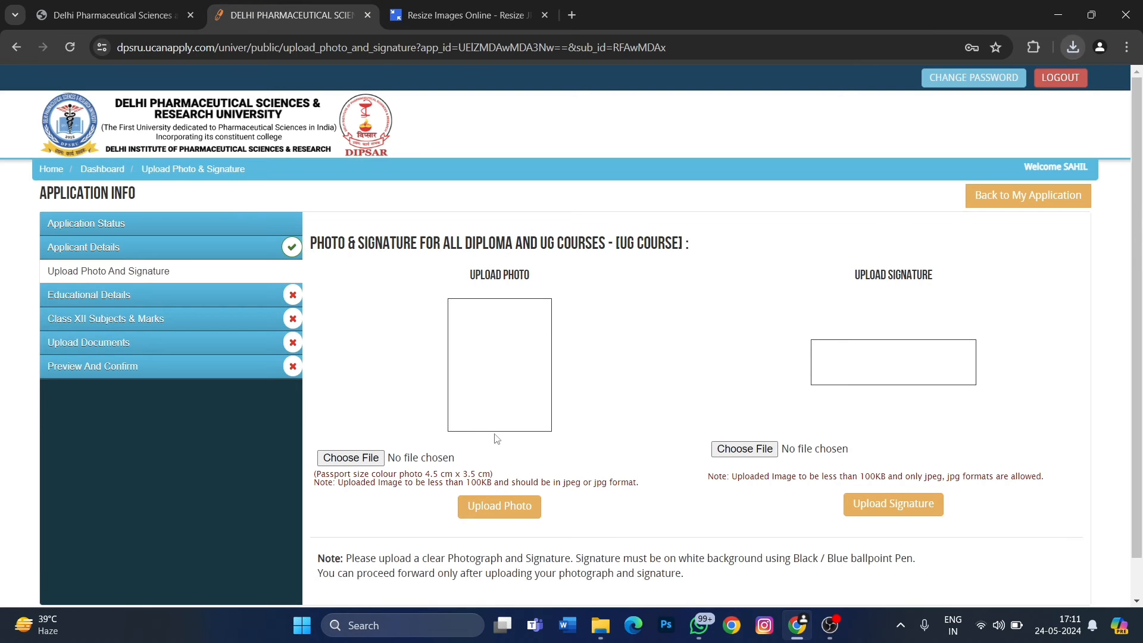
pyautogui.click(367, 457)
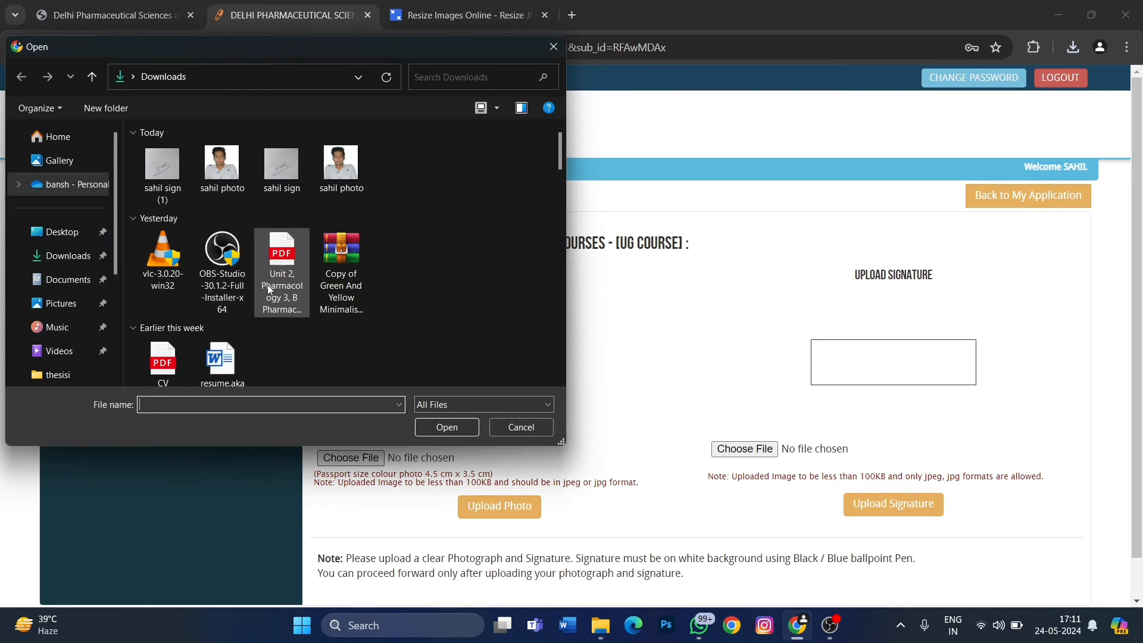
pyautogui.click(236, 173)
pyautogui.click(446, 427)
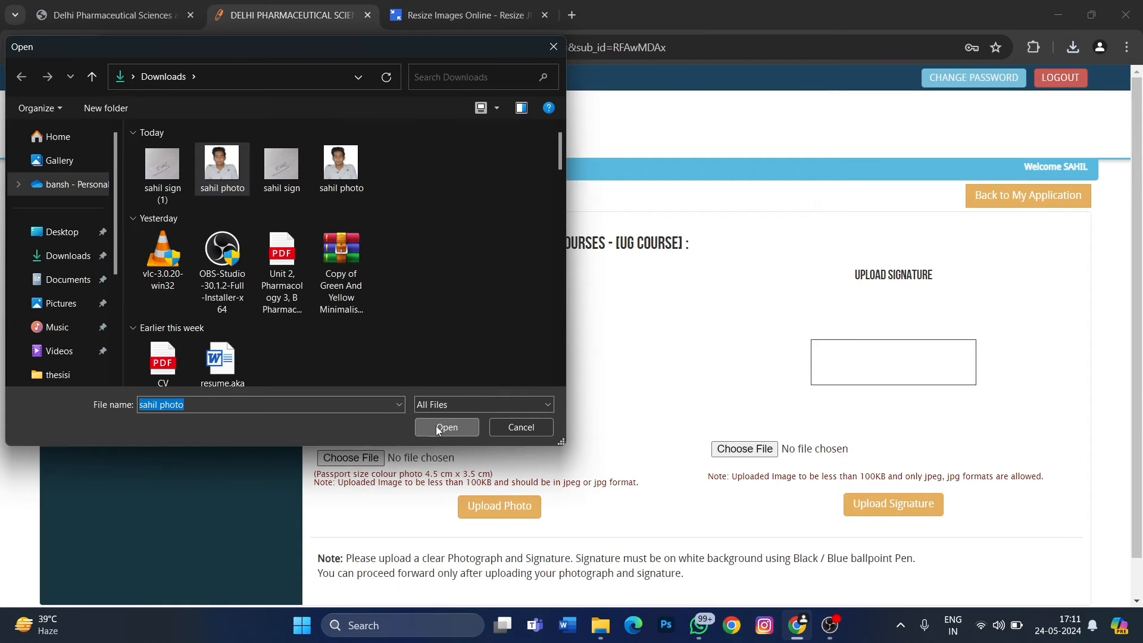
pyautogui.click(492, 516)
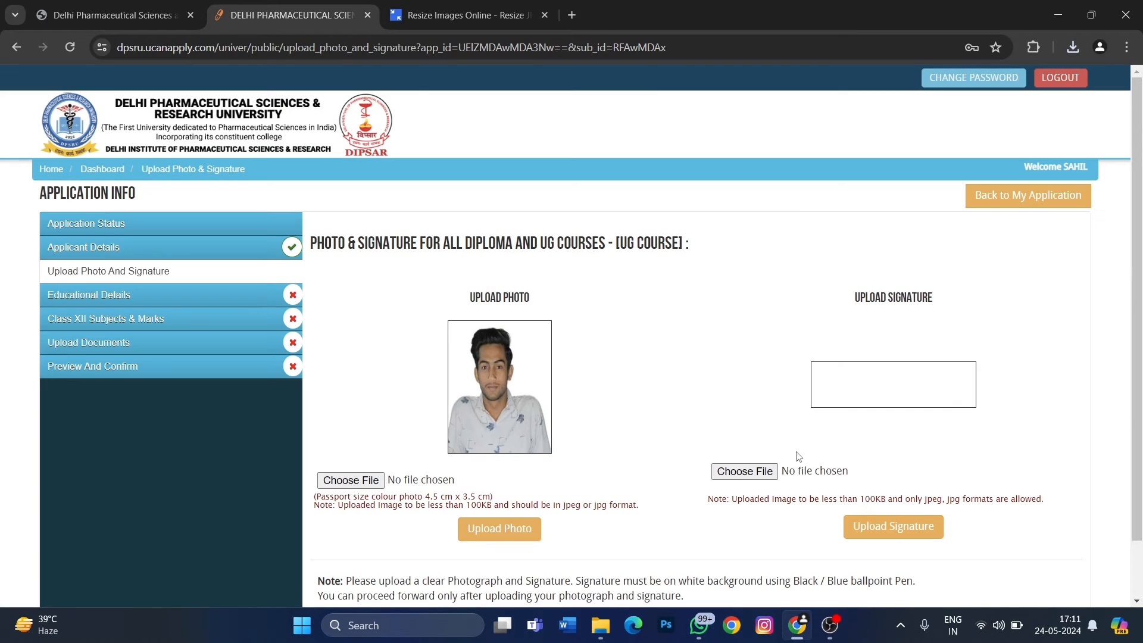
# Upload the signature image, then save the photo and signature step and proceed.
pyautogui.click(744, 471)
pyautogui.click(162, 168)
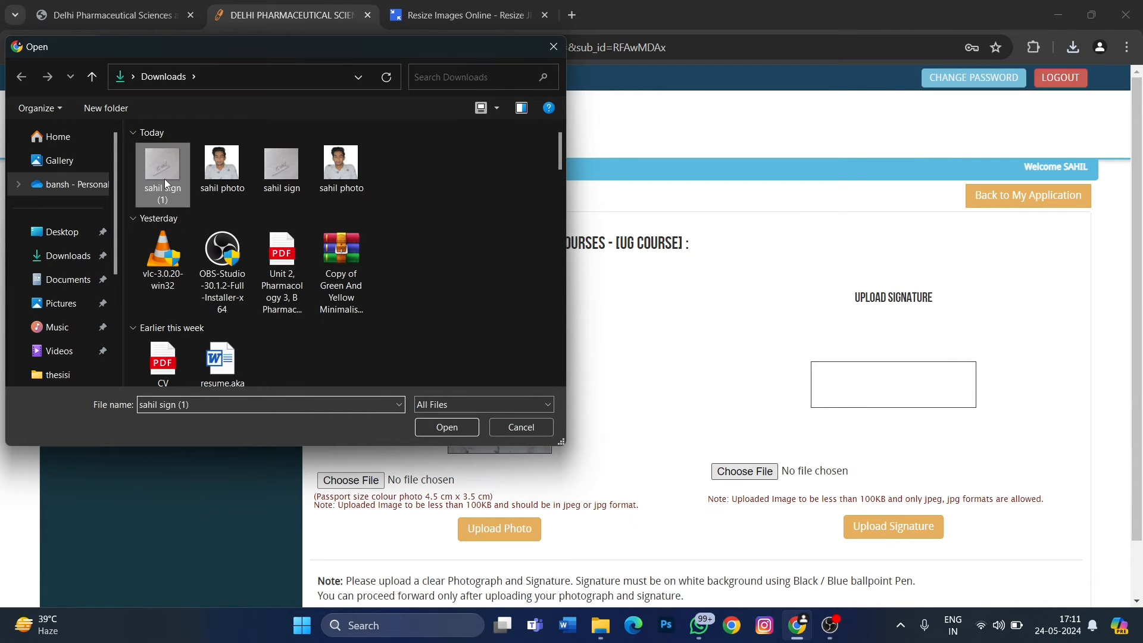
pyautogui.click(445, 427)
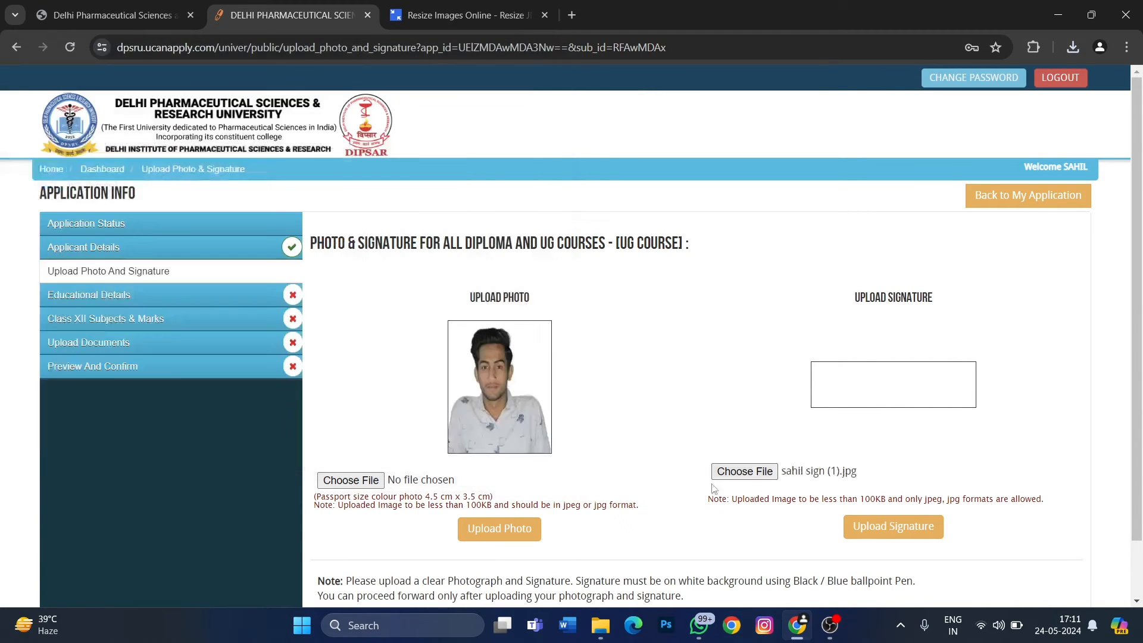
pyautogui.click(873, 523)
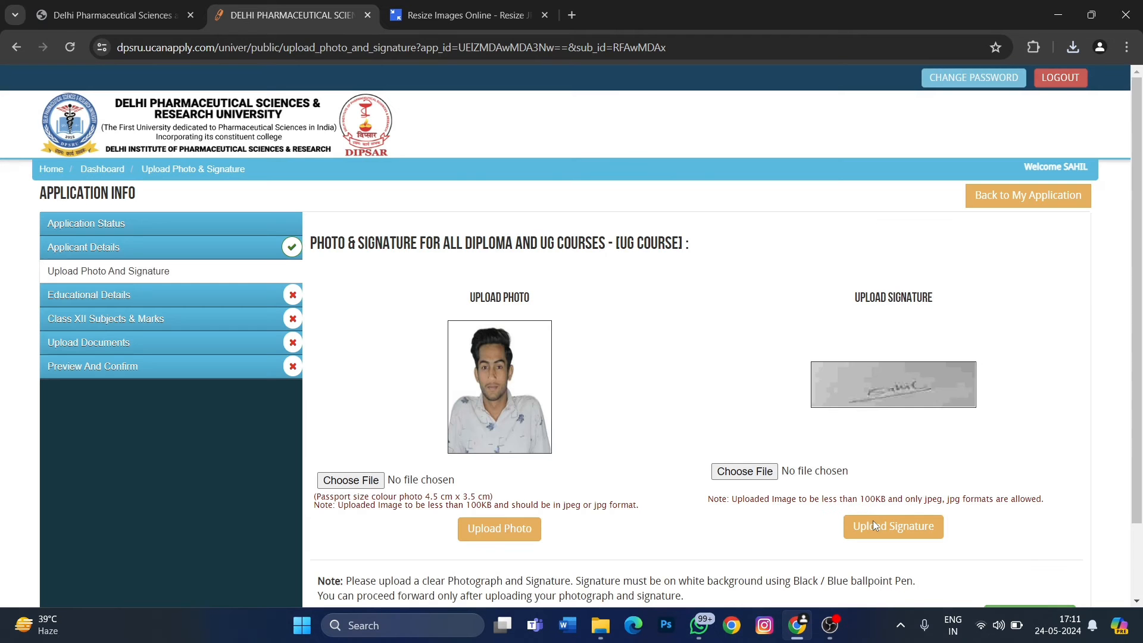
pyautogui.scroll(-2, 1079, 437)
pyautogui.click(1029, 527)
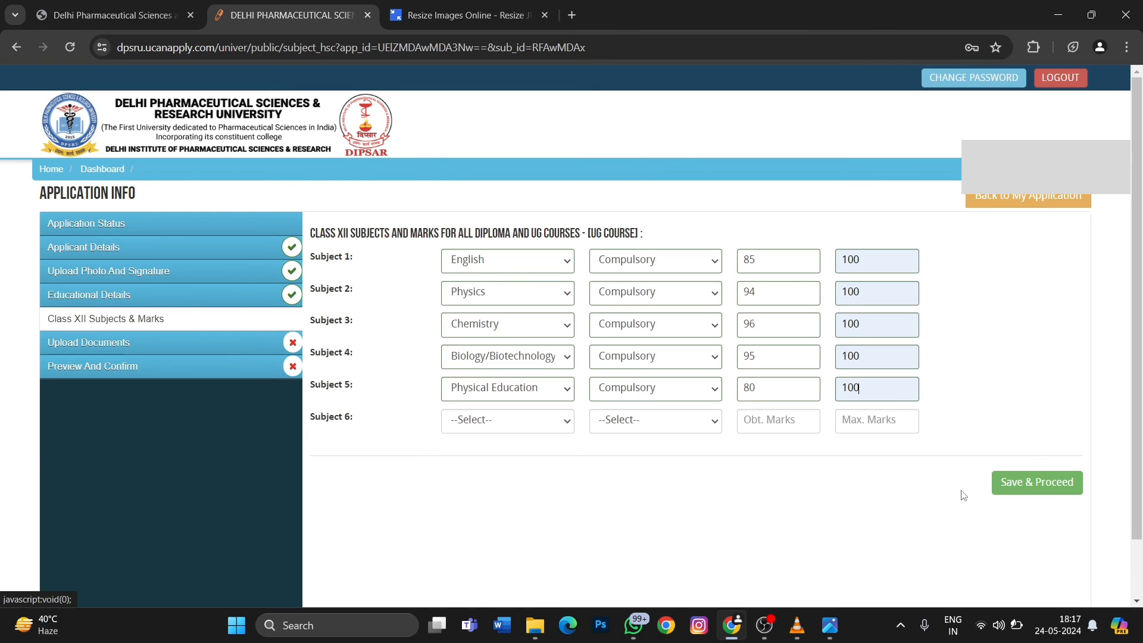
# Save the Class XII marks for English, Physics, Chemistry, Biology/Biotechnology and Physical Education.
pyautogui.click(1020, 486)
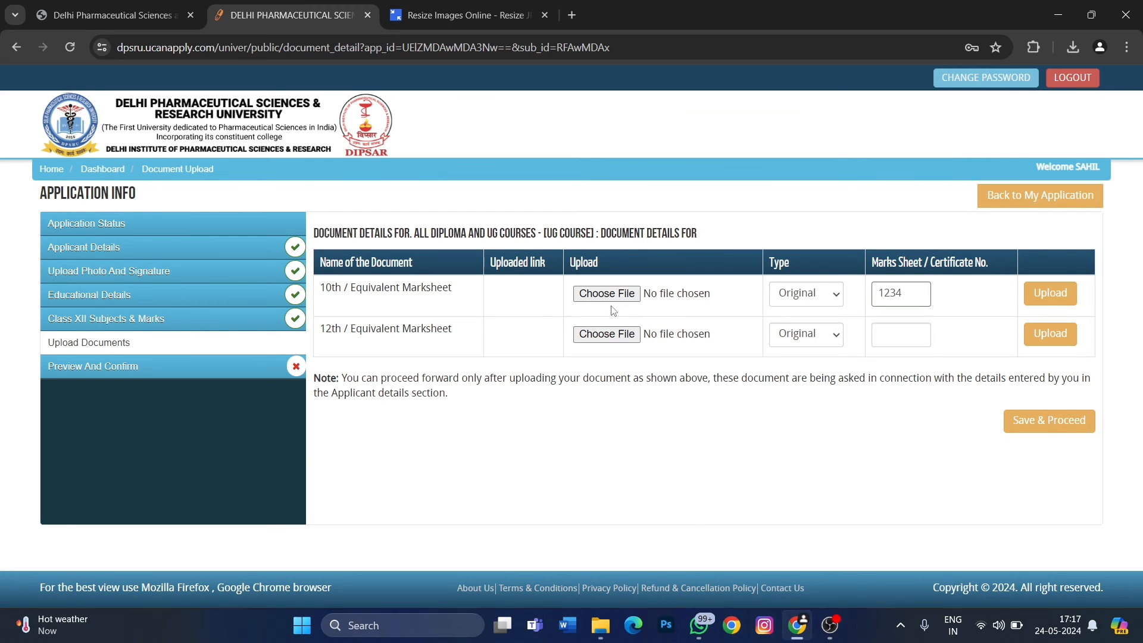
# Upload the 10th marksheet PDF with its certificate number.
pyautogui.click(606, 293)
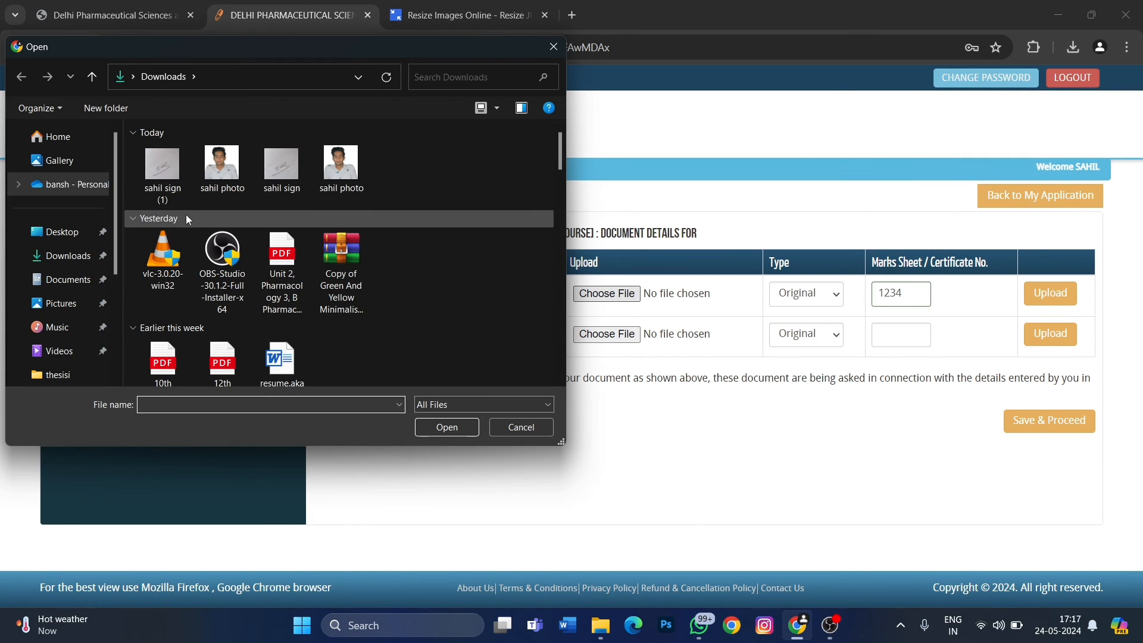
pyautogui.click(168, 357)
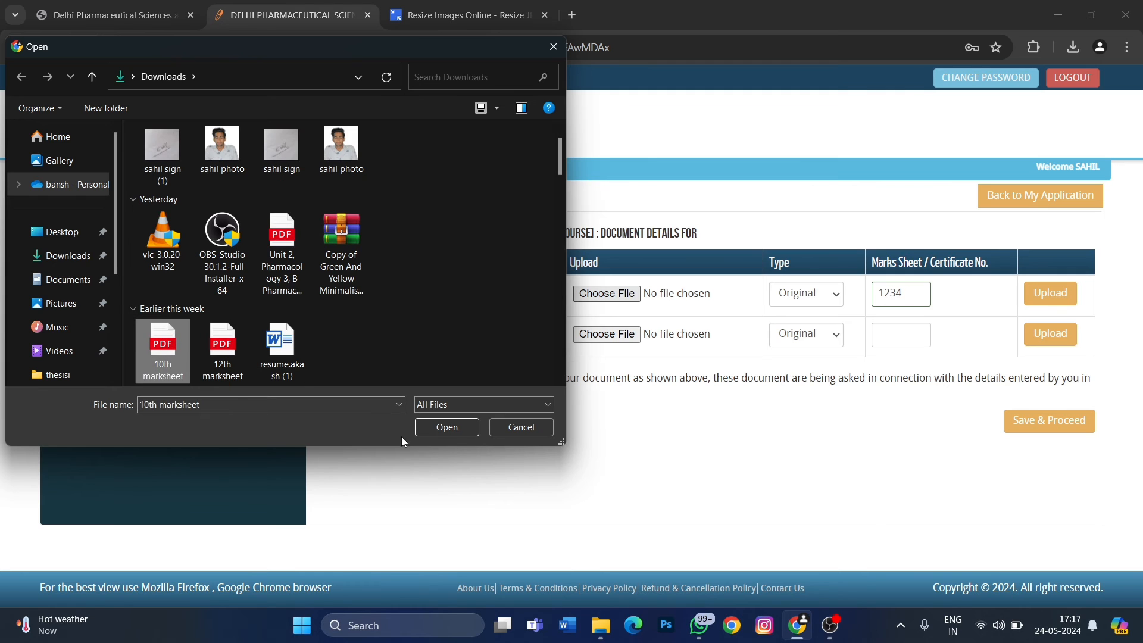
pyautogui.click(448, 427)
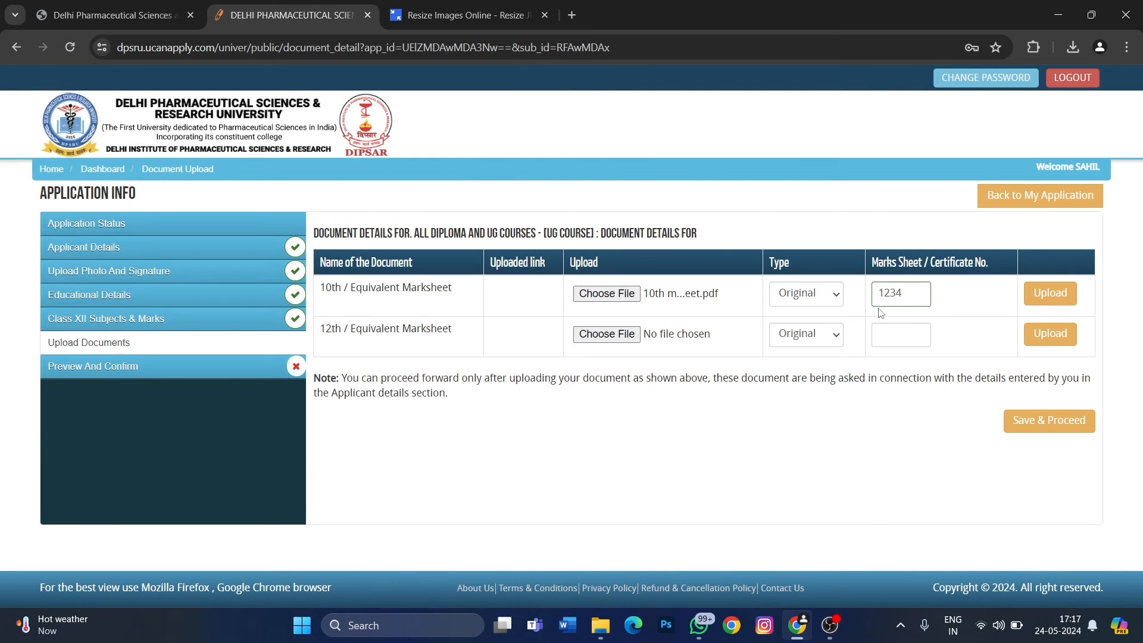
pyautogui.click(916, 294)
pyautogui.write('1234567')
pyautogui.click(1033, 304)
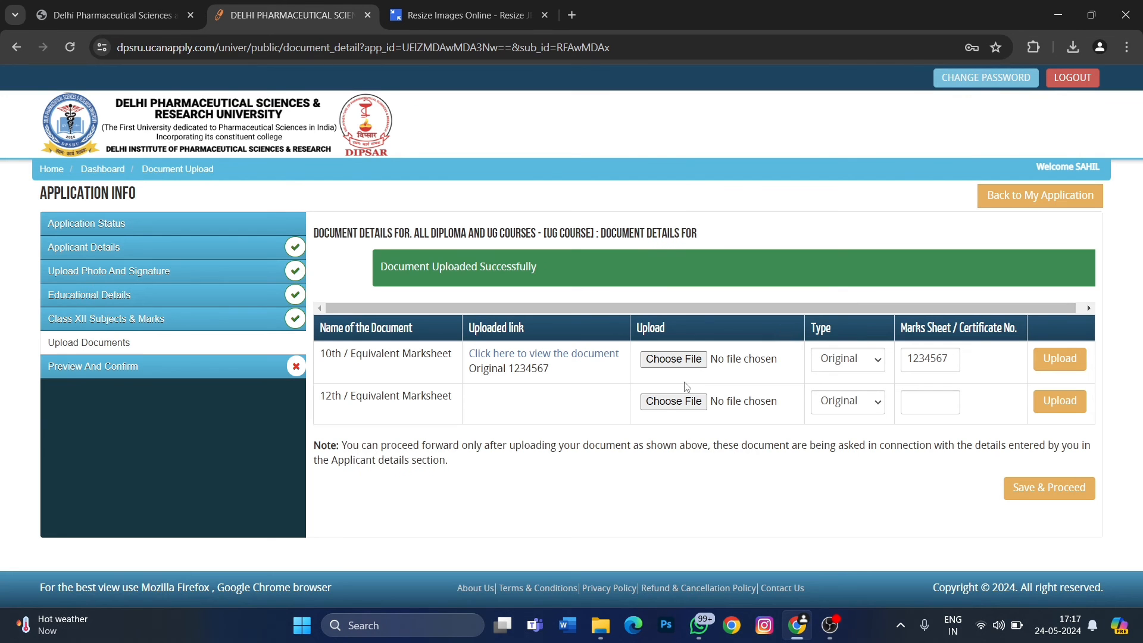
# Upload the 12th marksheet PDF with its certificate number and continue to the preview.
pyautogui.click(669, 403)
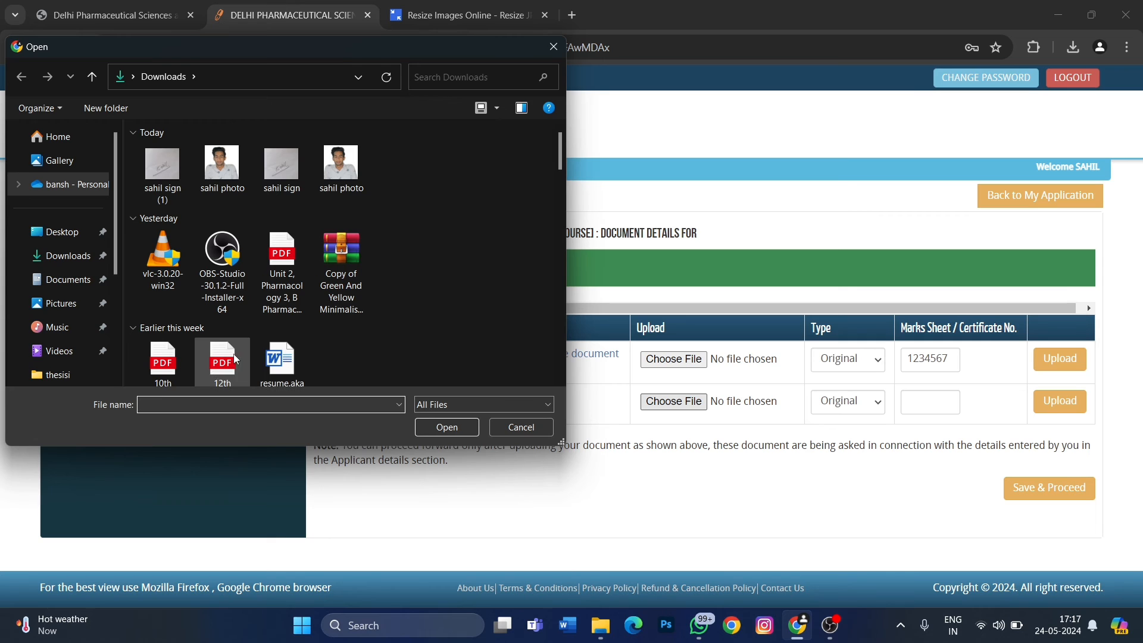
pyautogui.click(225, 357)
pyautogui.click(443, 427)
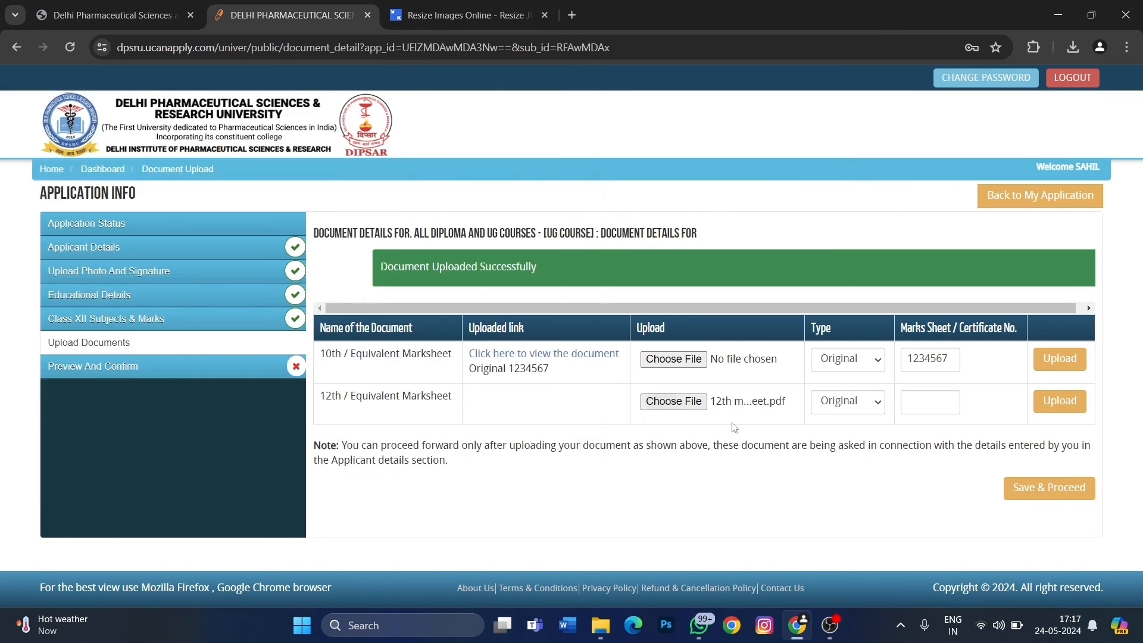
pyautogui.click(919, 401)
pyautogui.write('1234567')
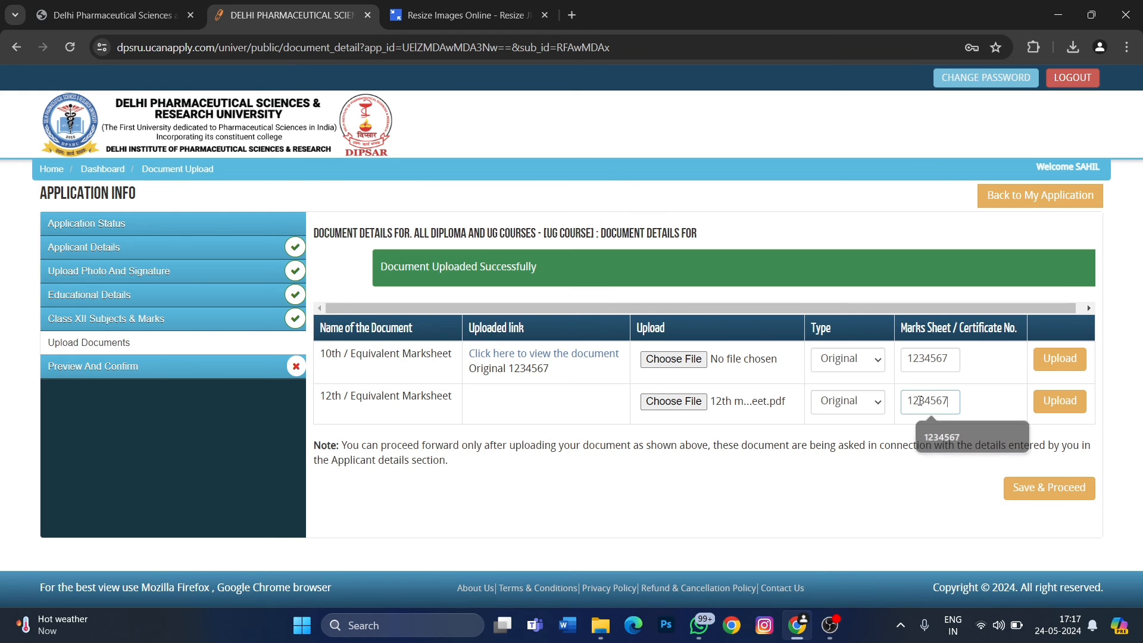
pyautogui.click(1048, 410)
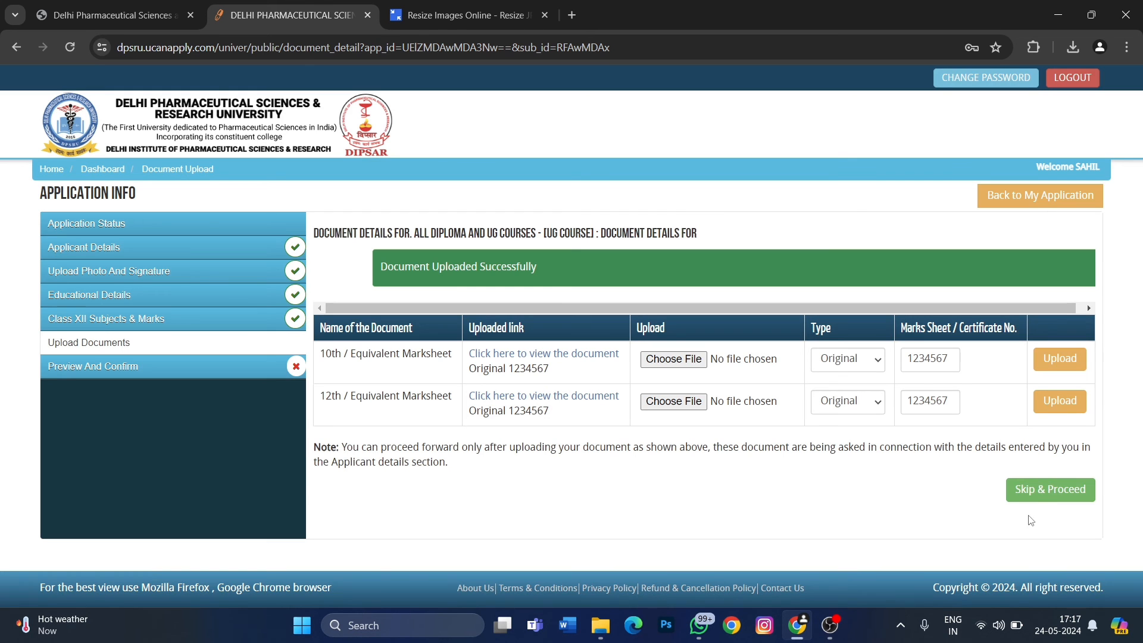
pyautogui.click(1047, 491)
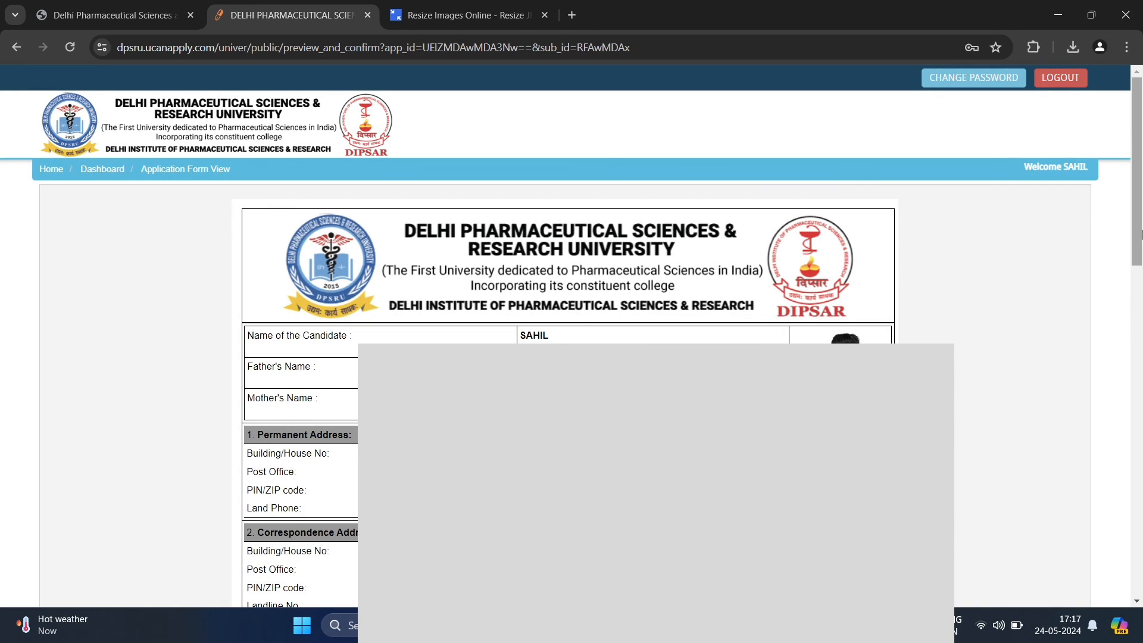
# Tick I CONFIRM THE ABOVE, Confirm & Submit the form, then go to the Rs 1000 fee page.
pyautogui.moveTo(1137, 243); pyautogui.dragTo(1140, 576)
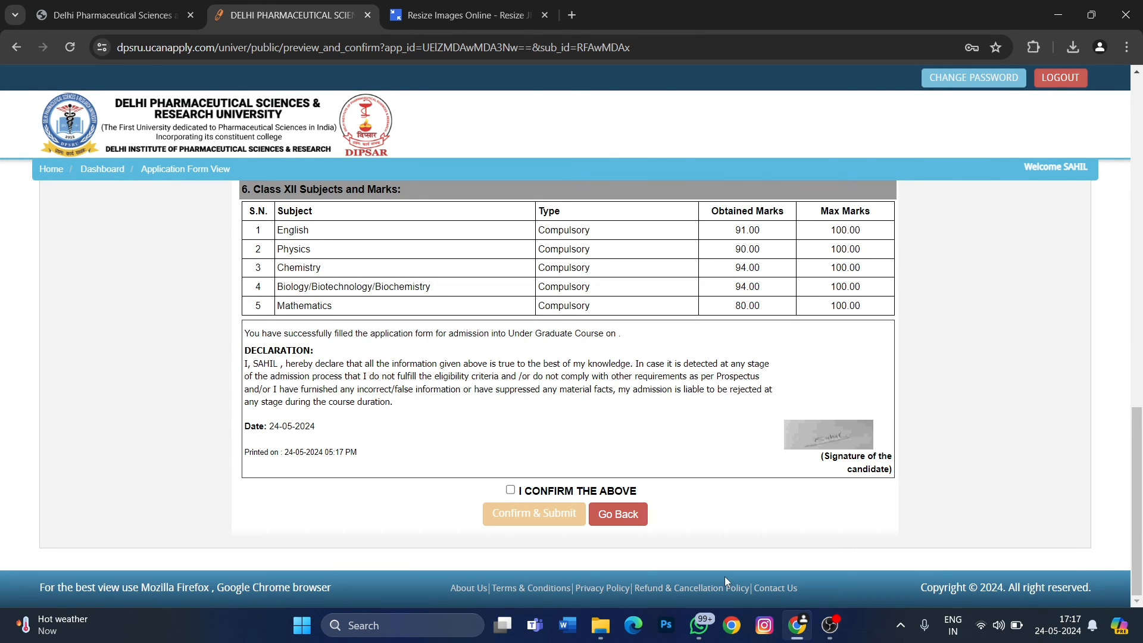
pyautogui.click(512, 492)
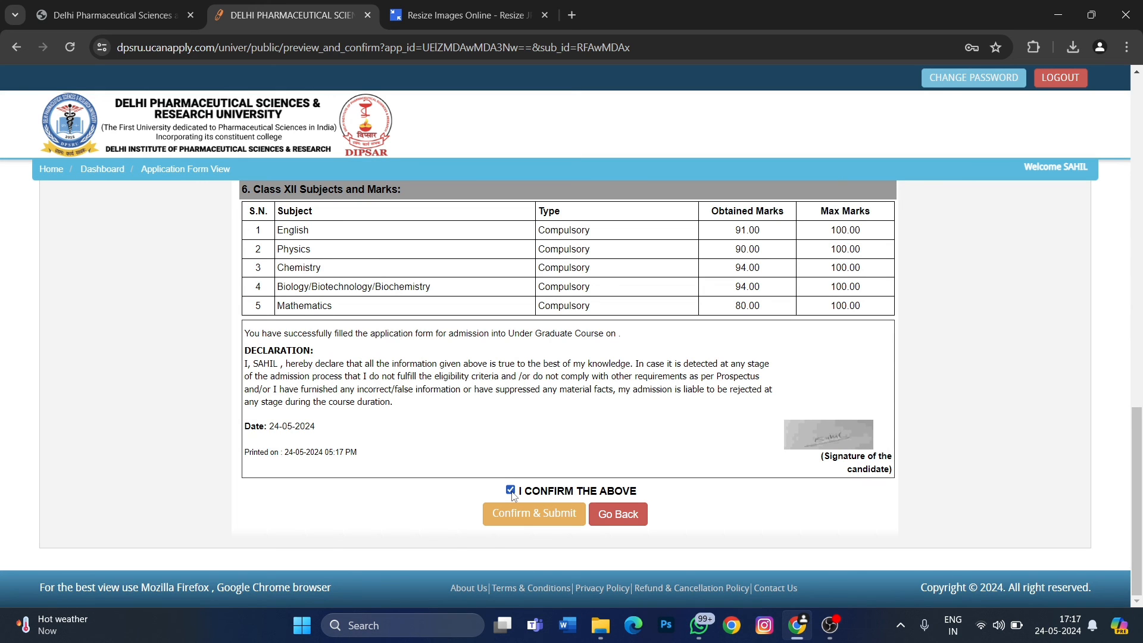
pyautogui.click(496, 520)
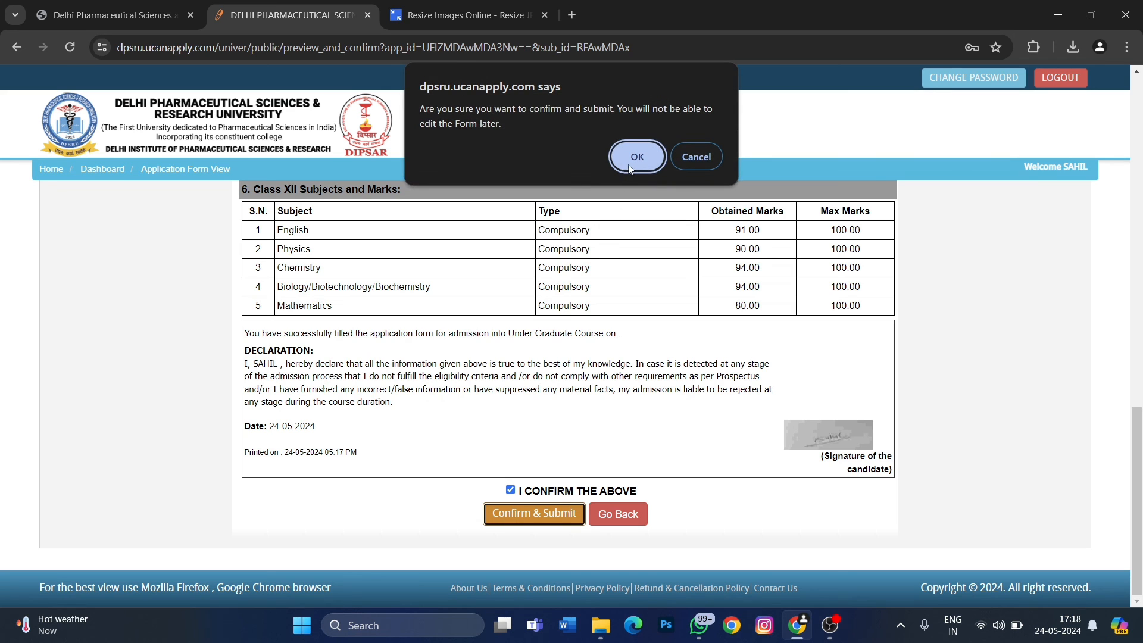
pyautogui.click(637, 157)
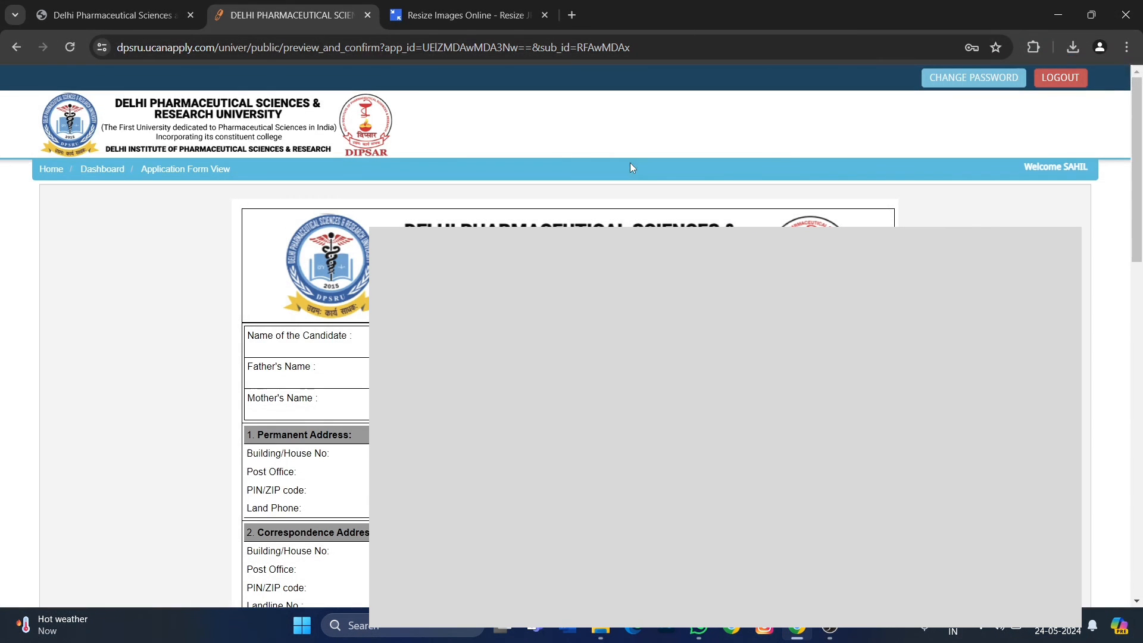
pyautogui.moveTo(1133, 137); pyautogui.dragTo(1140, 510)
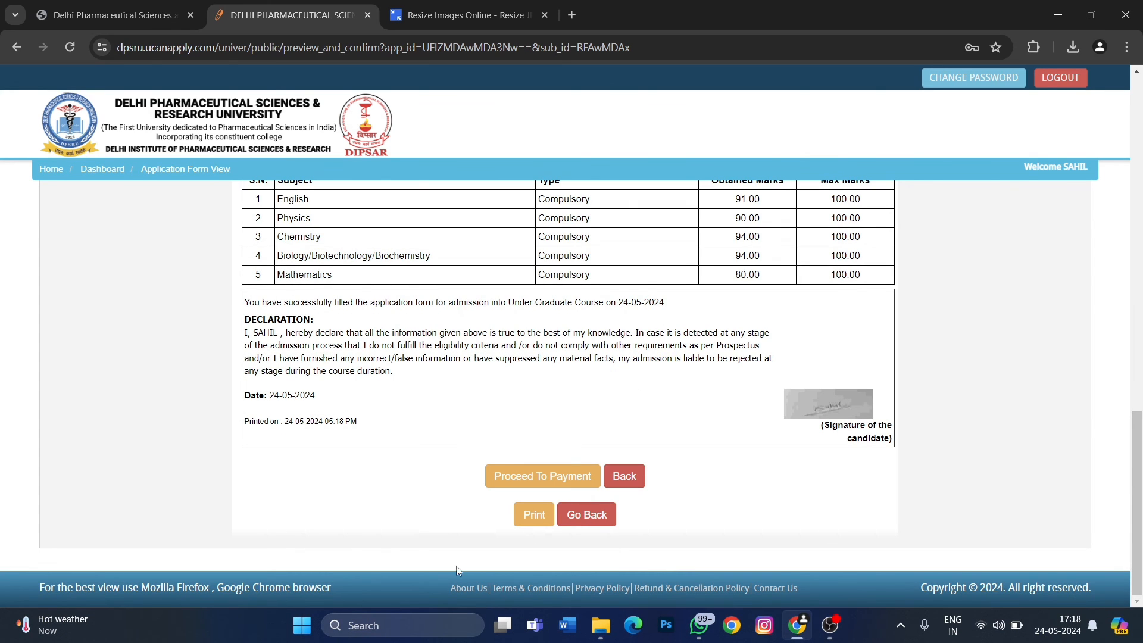
pyautogui.click(519, 475)
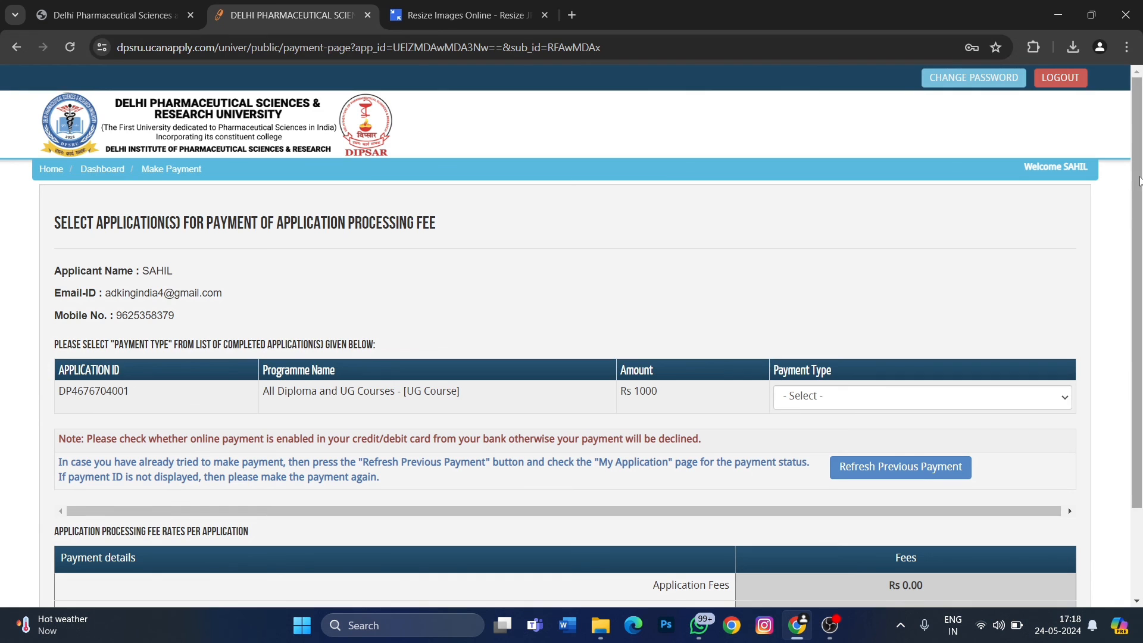
# Choose ONLINE debit-card payment, review the Rs. 1020.41 summary and start Pay Now.
pyautogui.moveTo(1140, 178); pyautogui.dragTo(1141, 266)
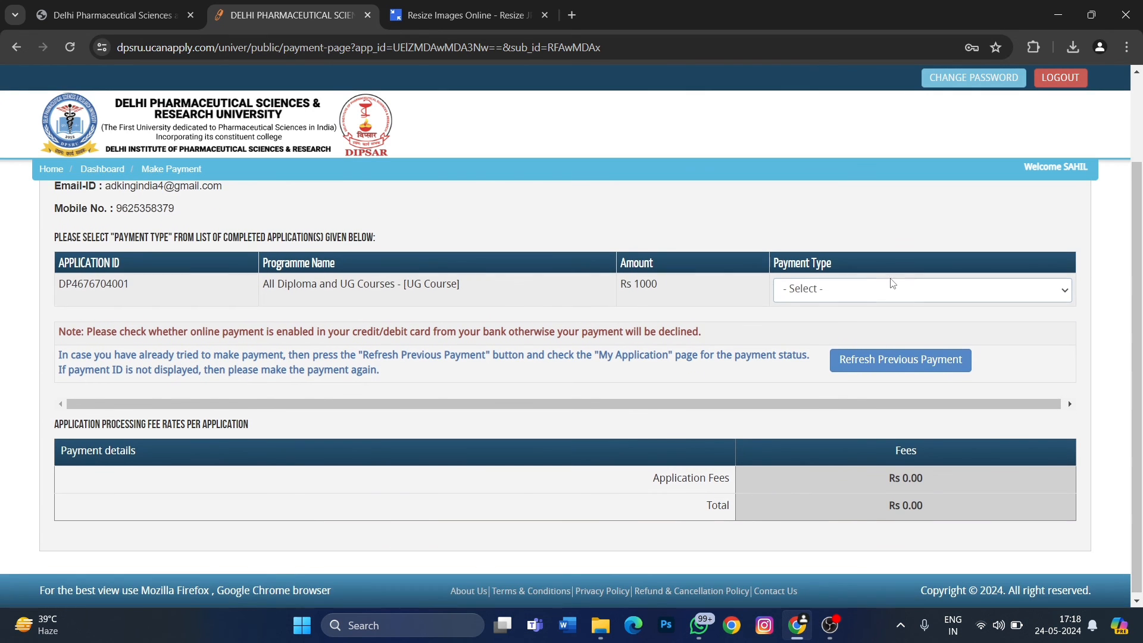
pyautogui.click(878, 292)
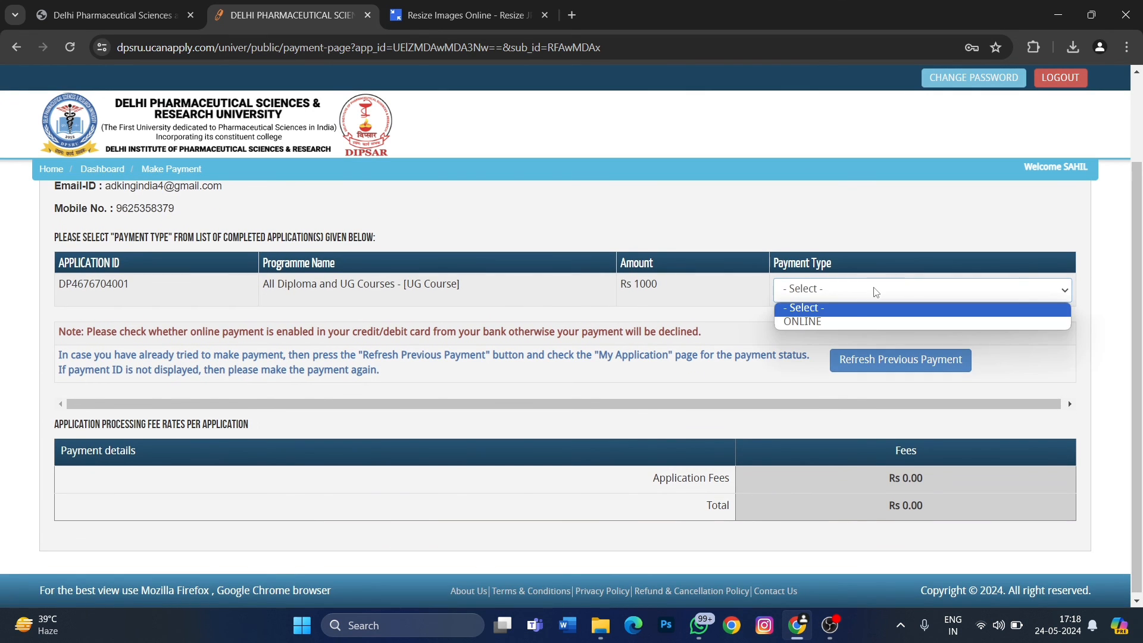
pyautogui.click(845, 322)
pyautogui.click(136, 331)
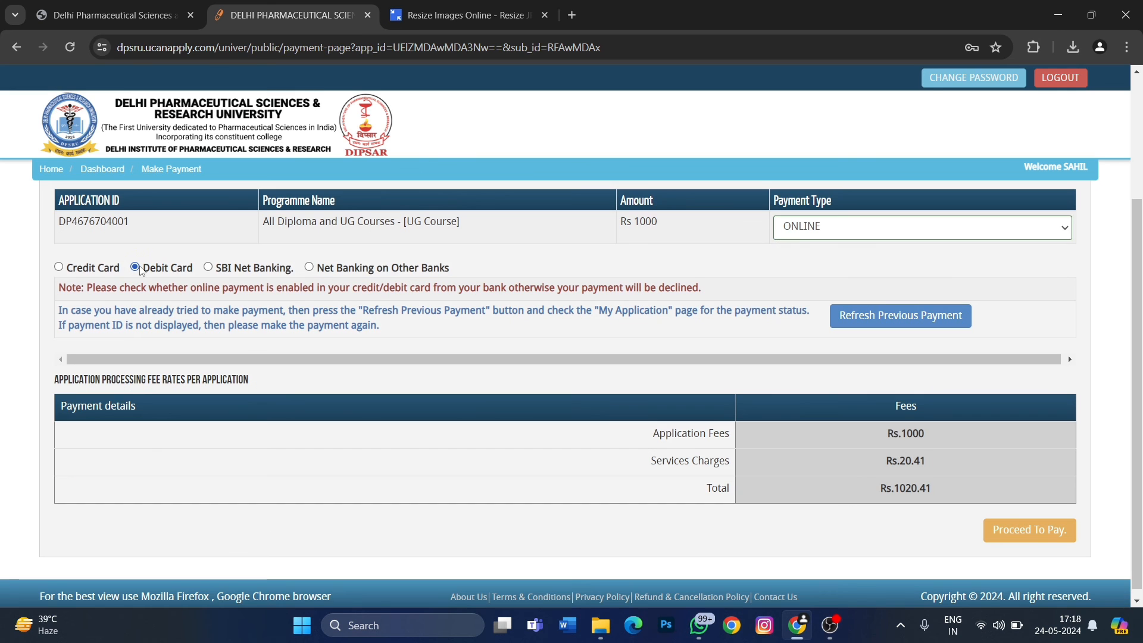
pyautogui.click(58, 267)
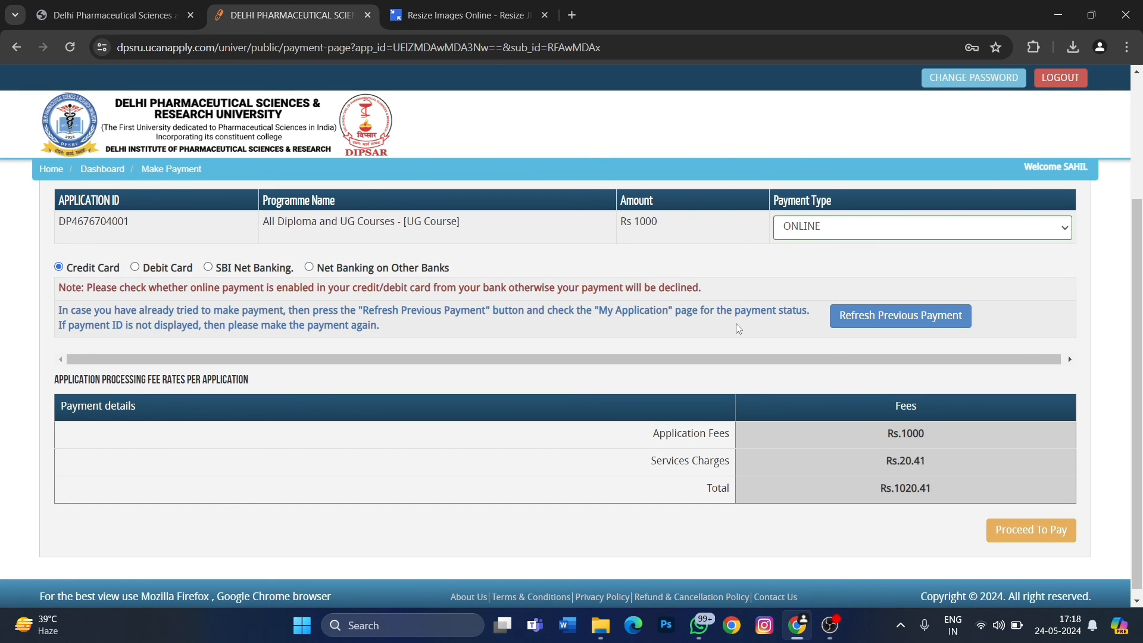
pyautogui.click(135, 268)
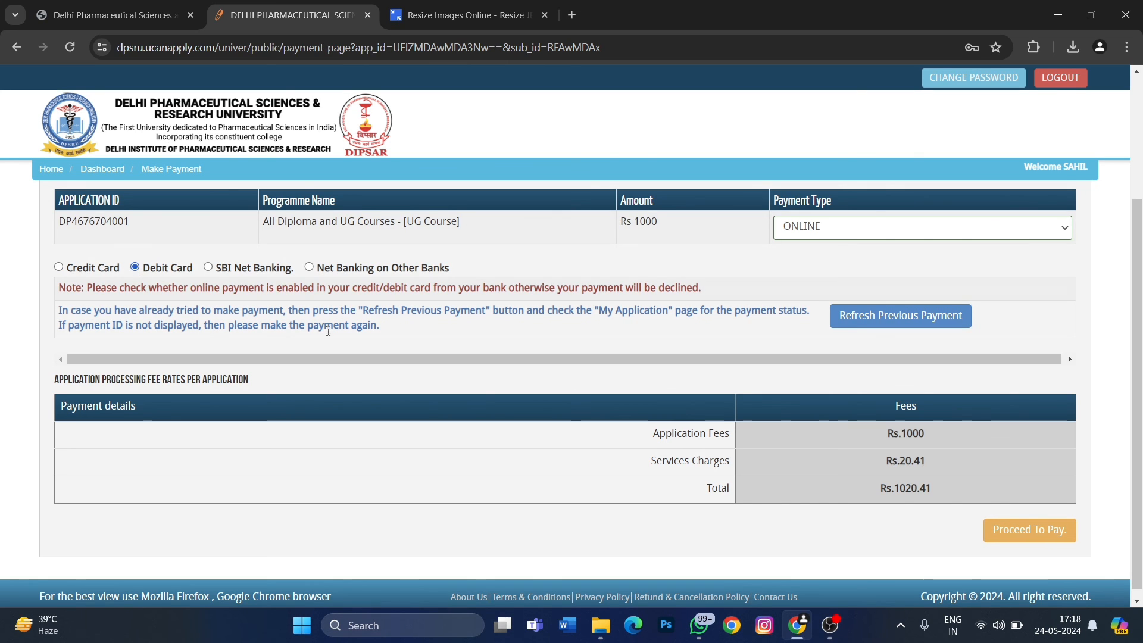
pyautogui.click(1016, 532)
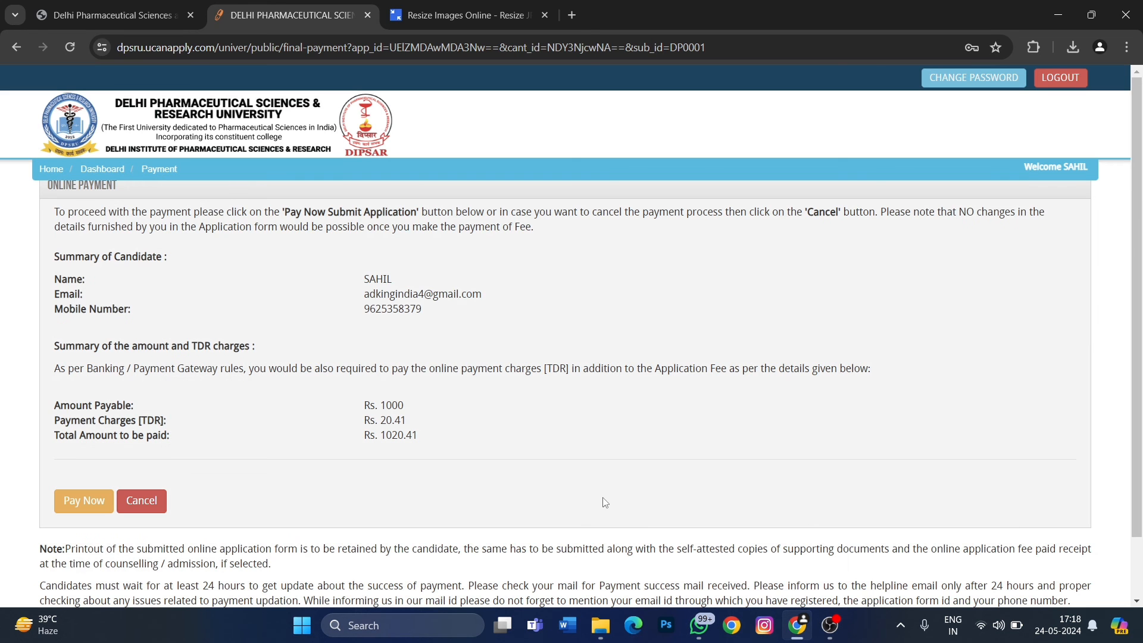
pyautogui.click(84, 503)
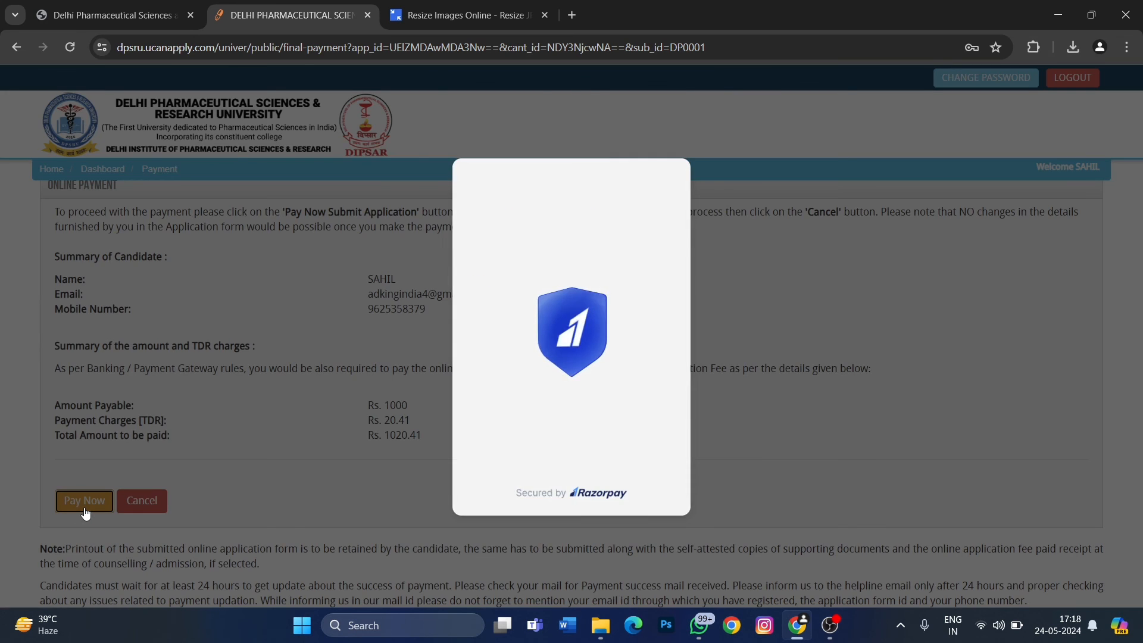